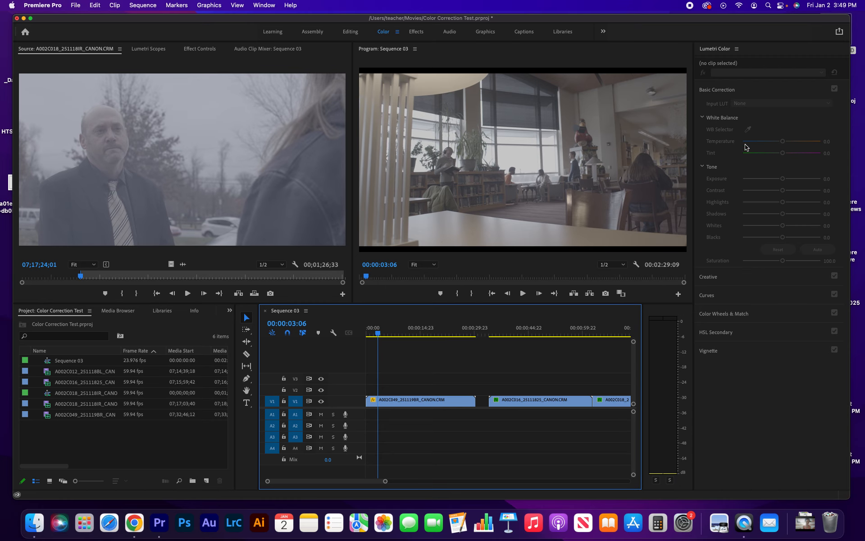
Move the playhead to 00:00:08:03 in the first clip of Sequence 03.
{"action": "left_click", "coordinate": [400, 338]}
{"action": "mouse_move", "coordinate": [399, 333]}
{"action": "left_mouse_down"}
{"action": "mouse_move", "coordinate": [417, 333]}
{"action": "mouse_move", "coordinate": [396, 335]}
{"action": "left_mouse_up"}
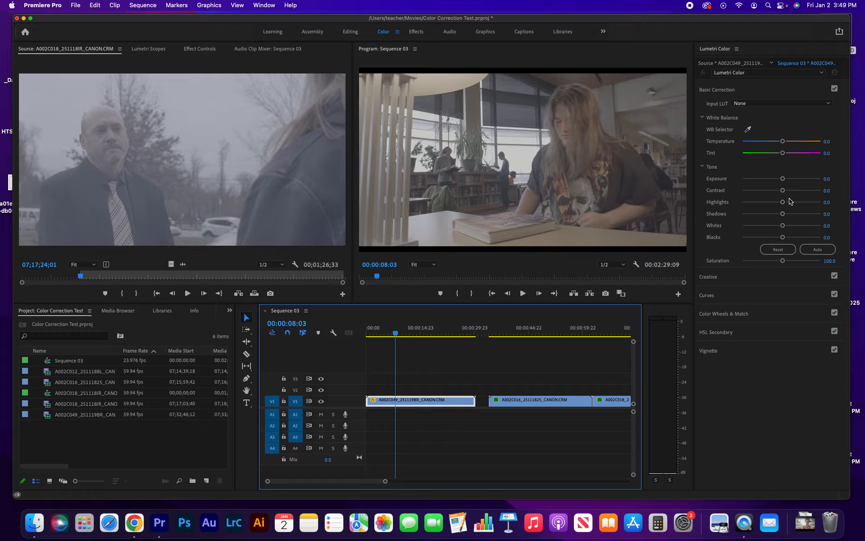
Examine the Basic Correction, Creative and Curves controls available in Lumetri Color for the clip.
{"action": "left_click", "coordinate": [772, 90]}
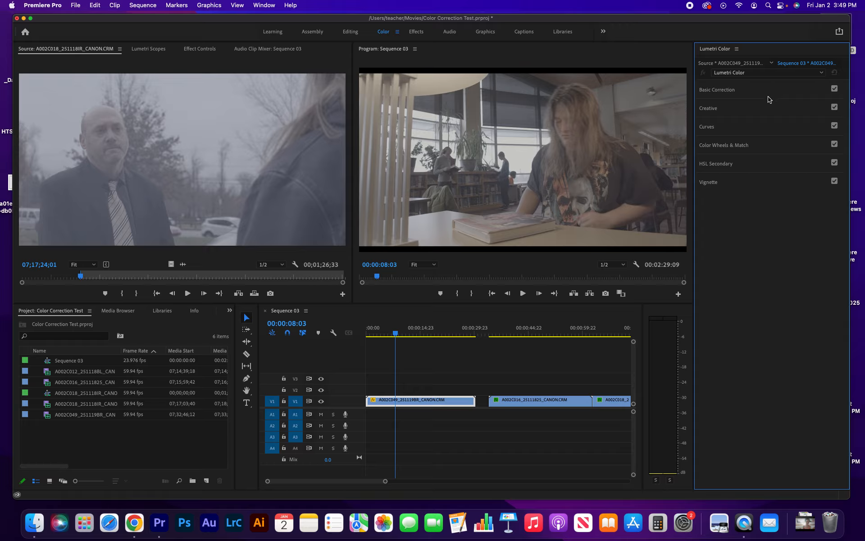
{"action": "left_click", "coordinate": [748, 90]}
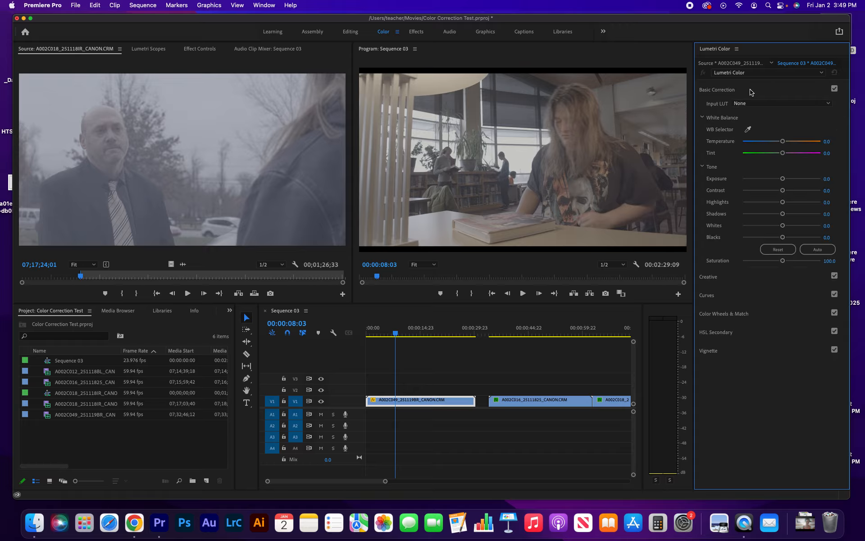
{"action": "left_click", "coordinate": [750, 91]}
{"action": "left_click", "coordinate": [747, 112]}
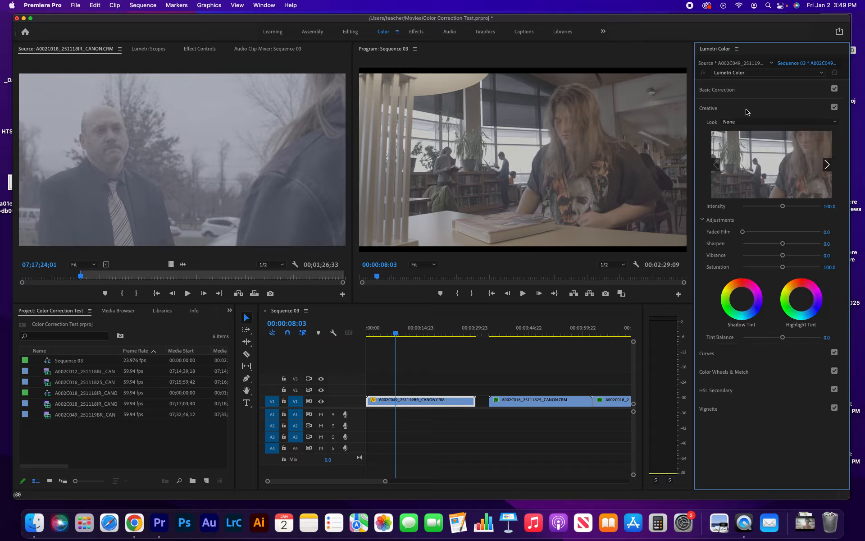
{"action": "left_click", "coordinate": [749, 113]}
{"action": "left_click", "coordinate": [735, 129]}
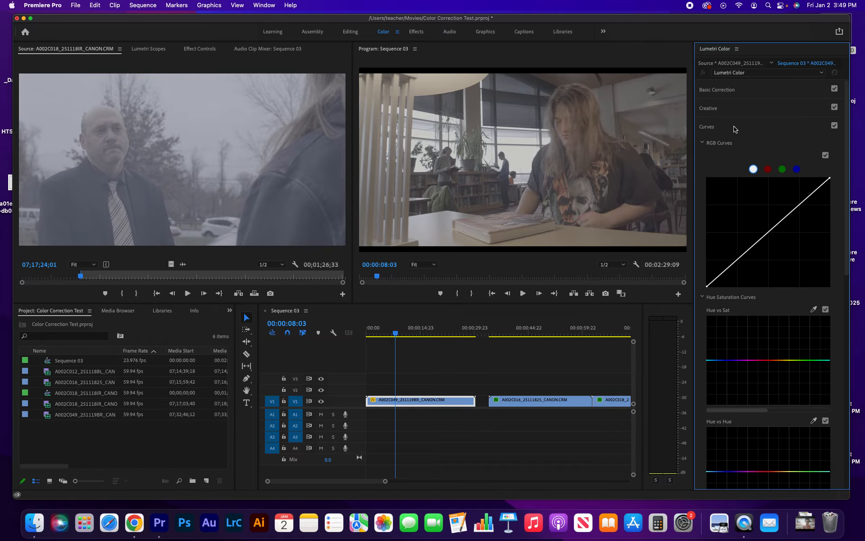
{"action": "left_click", "coordinate": [735, 129]}
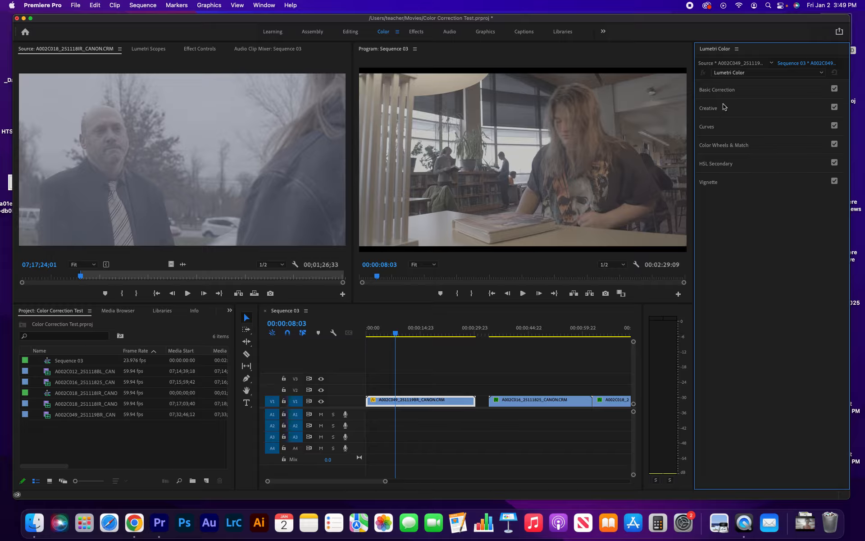
Try setting the clip's white balance by sampling the pale slats near the lamp, and return Temperature to 0.0.
{"action": "left_click", "coordinate": [754, 91]}
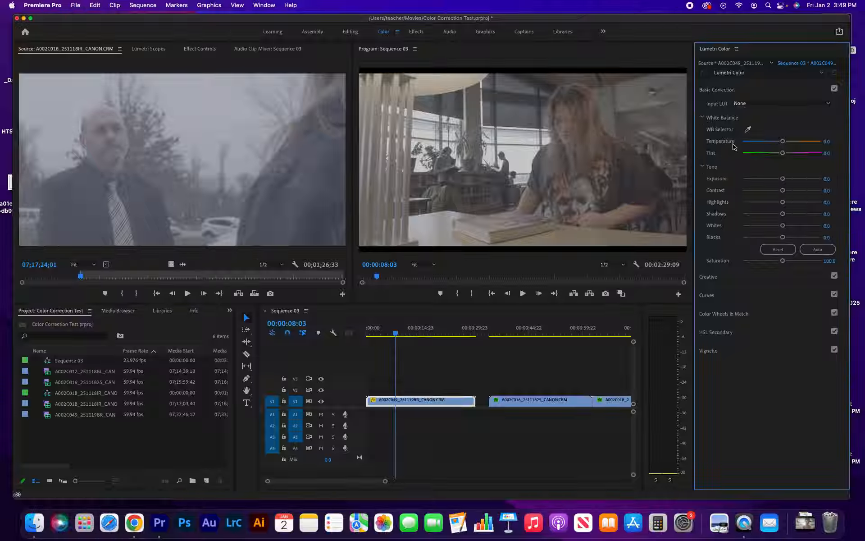
{"action": "left_click", "coordinate": [755, 129]}
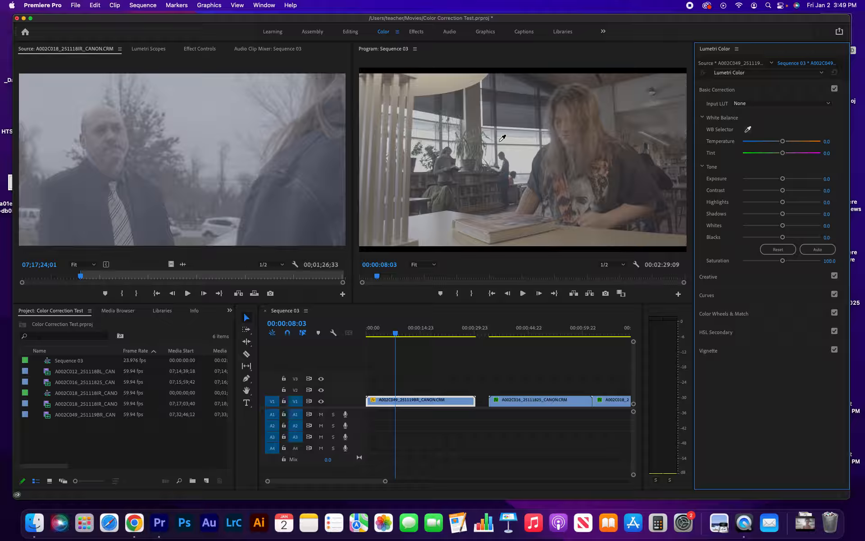
{"action": "left_click", "coordinate": [411, 109]}
{"action": "mouse_move", "coordinate": [775, 142]}
{"action": "left_mouse_down"}
{"action": "mouse_move", "coordinate": [816, 142]}
{"action": "mouse_move", "coordinate": [755, 141]}
{"action": "mouse_move", "coordinate": [784, 144]}
{"action": "left_mouse_up"}
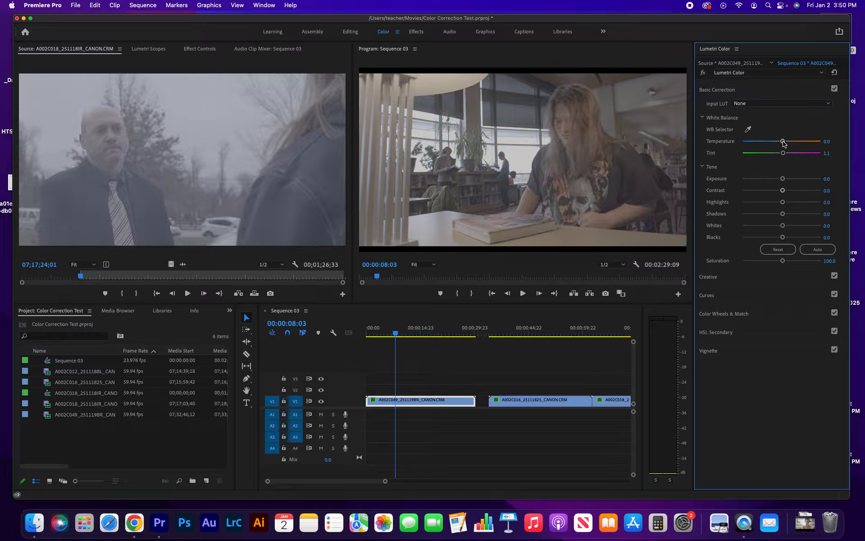
Set the clip's white balance by sampling the gray print on the seated person's T-shirt.
{"action": "left_click", "coordinate": [749, 130]}
{"action": "left_click", "coordinate": [584, 185]}
{"action": "left_click", "coordinate": [770, 90]}
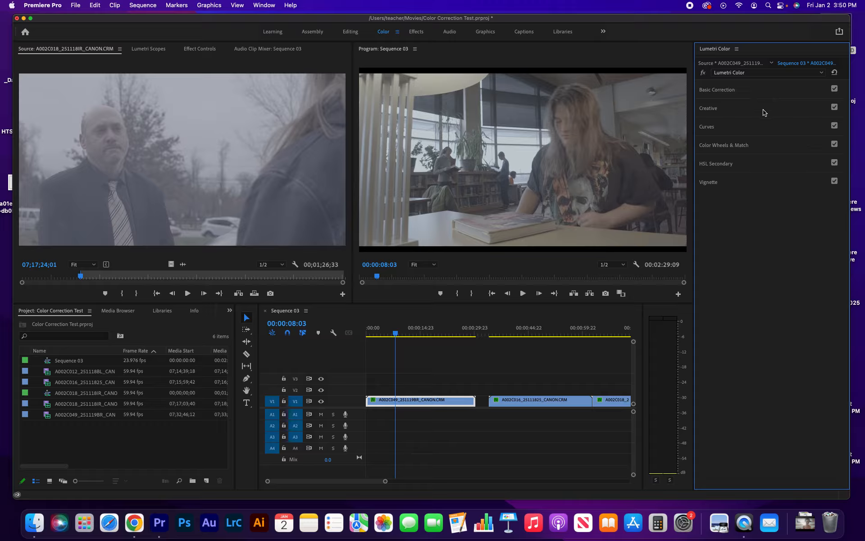
Try the creative looks Kodak 5205 Fuji 3510 and Fuji ETERNA 250D Kodak 2395 on the clip.
{"action": "left_click", "coordinate": [737, 110]}
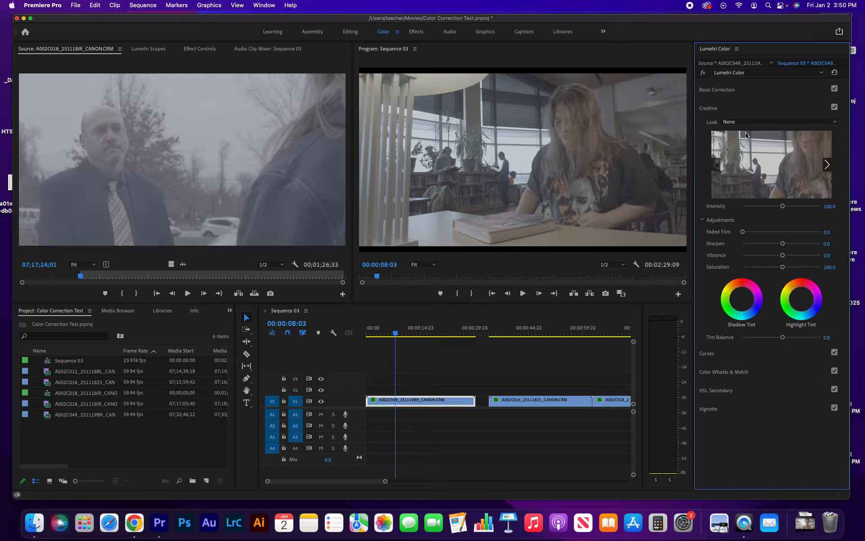
{"action": "left_click", "coordinate": [835, 122]}
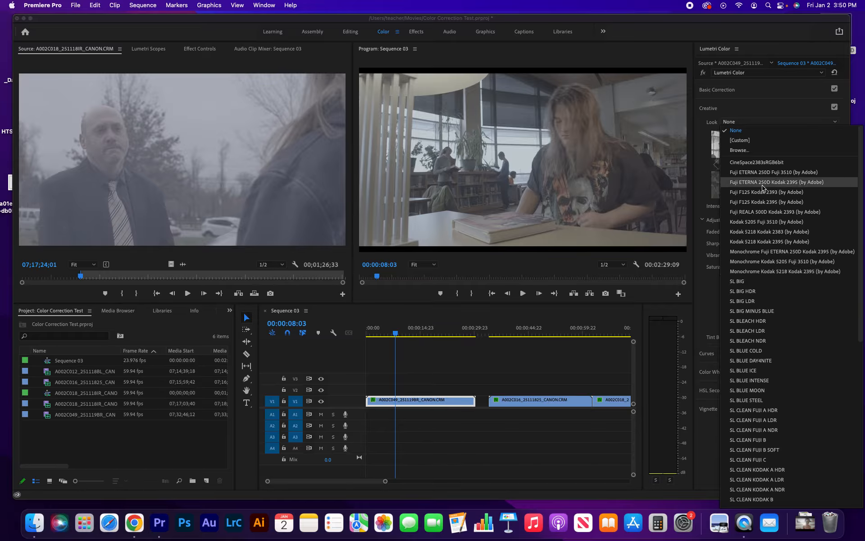
{"action": "left_click", "coordinate": [765, 221]}
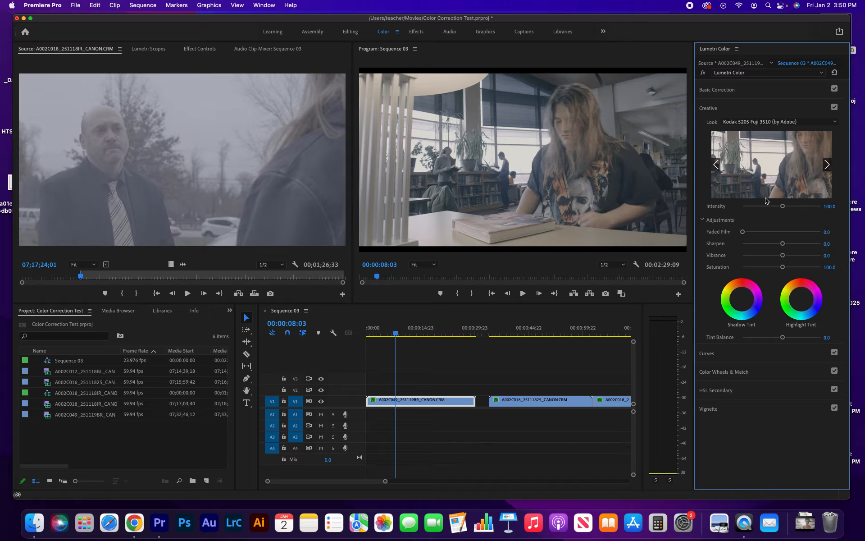
{"action": "left_click", "coordinate": [770, 122]}
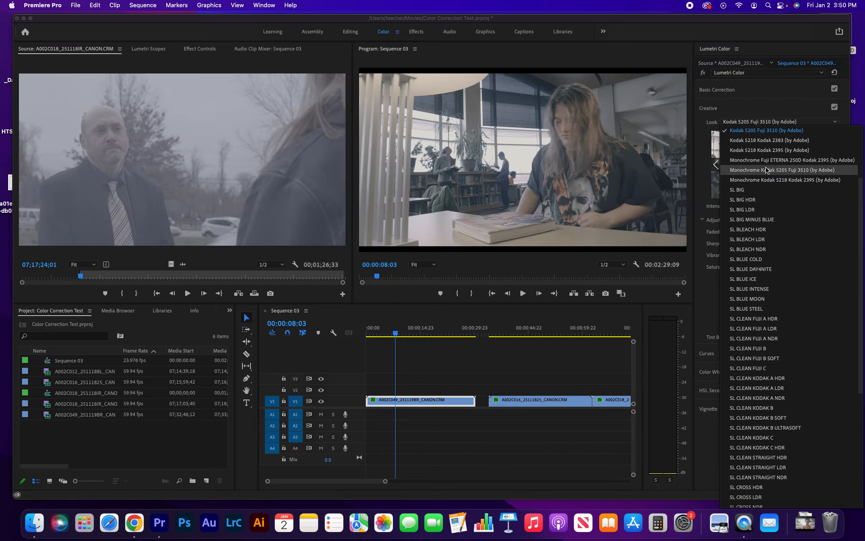
{"action": "scroll", "coordinate": [767, 154], "scroll_direction": "up", "scroll_amount": 5}
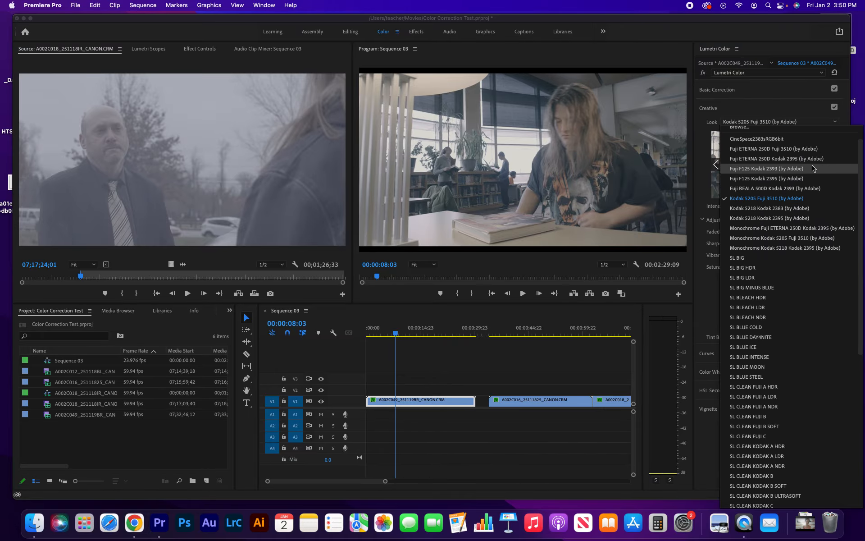
{"action": "left_click", "coordinate": [766, 159]}
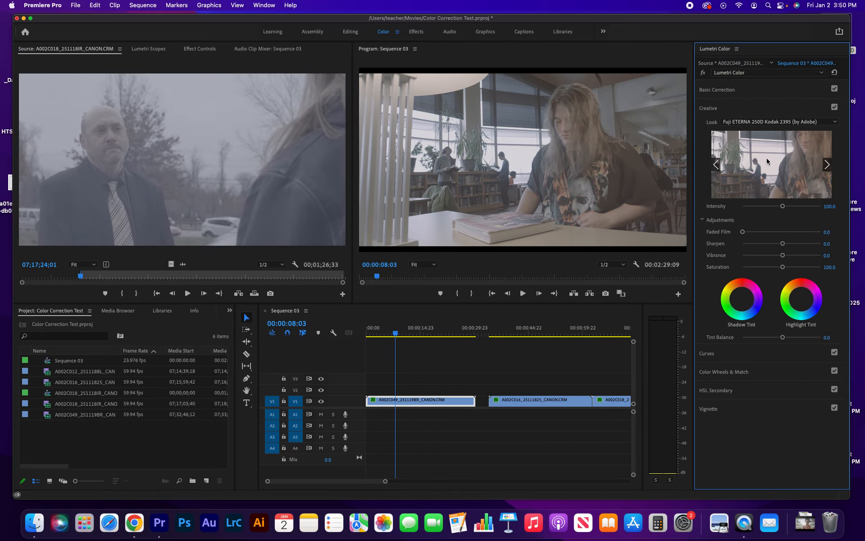
Try the creative looks SL NOIR 1965 and SL BLUE ICE on the clip.
{"action": "left_click", "coordinate": [786, 122]}
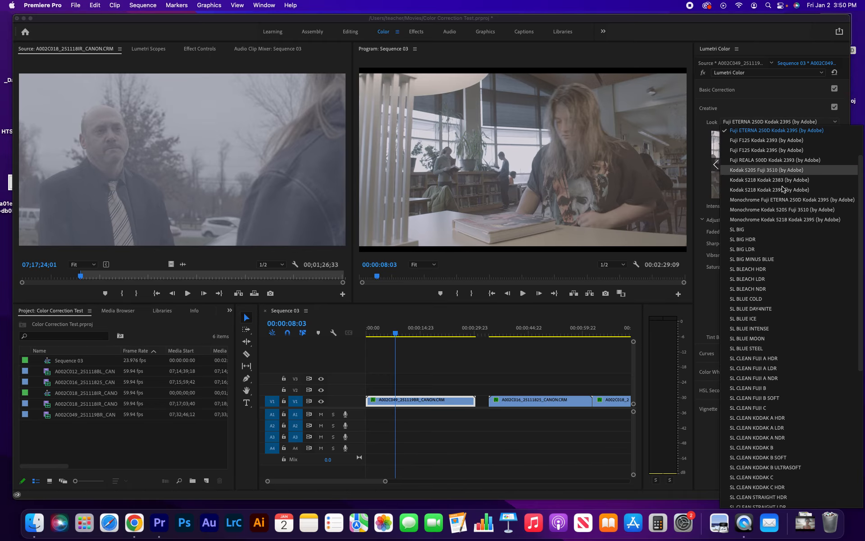
{"action": "scroll", "coordinate": [782, 383], "scroll_direction": "down", "scroll_amount": 5}
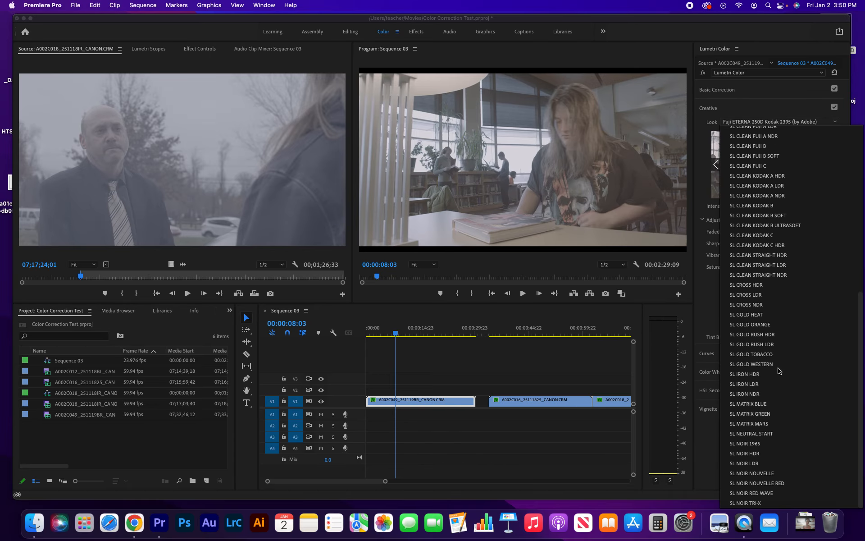
{"action": "left_click", "coordinate": [764, 449]}
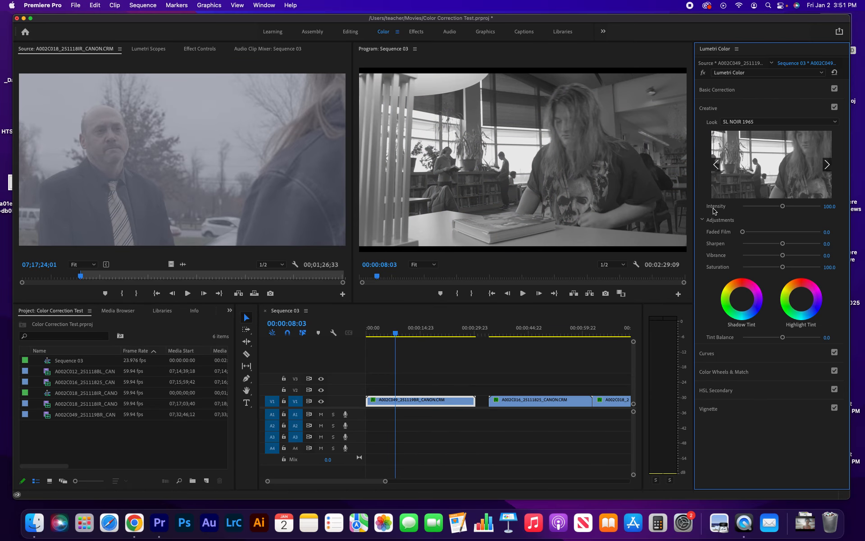
{"action": "left_click", "coordinate": [777, 123]}
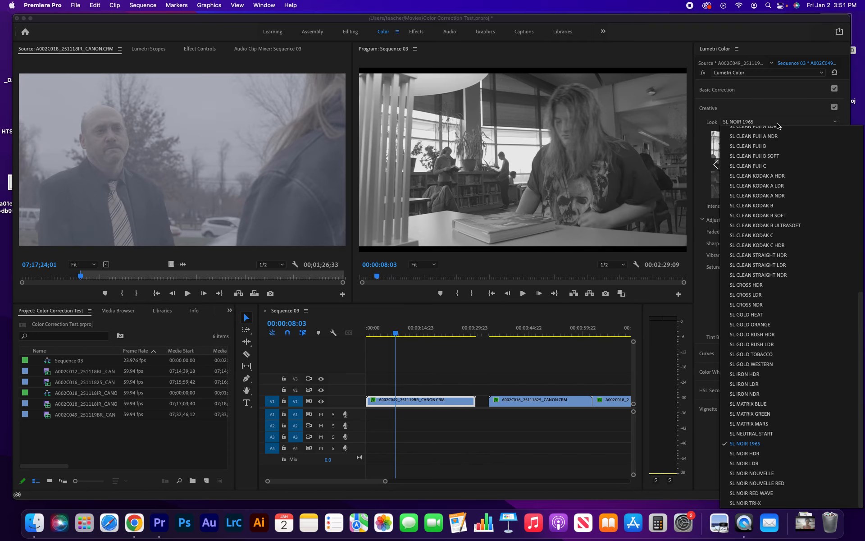
{"action": "left_click_drag", "start_coordinate": [853, 311], "coordinate": [853, 212]}
{"action": "left_click", "coordinate": [753, 253]}
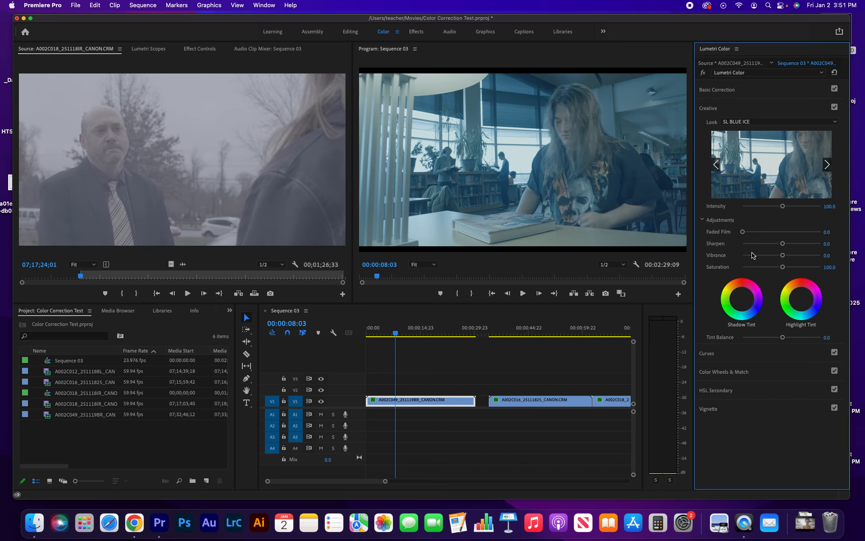
Browse the look previews following SL BLUE ICE and apply SL BLUE MOON to the clip.
{"action": "left_click", "coordinate": [827, 165]}
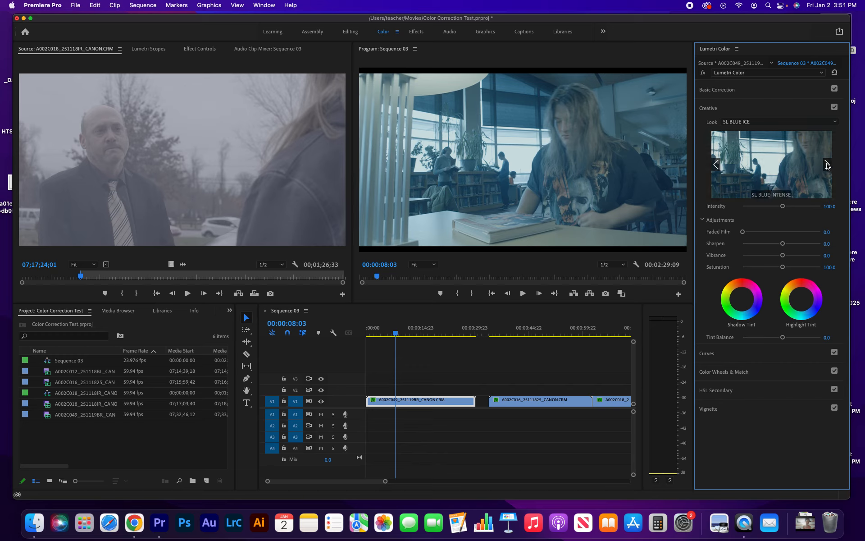
{"action": "left_click", "coordinate": [828, 165]}
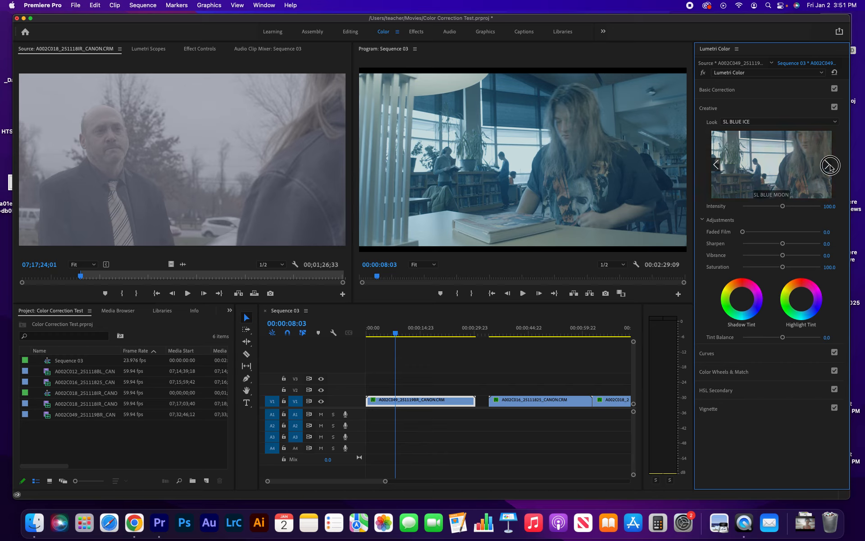
{"action": "left_click", "coordinate": [828, 165]}
{"action": "left_click", "coordinate": [716, 165]}
{"action": "left_click", "coordinate": [769, 157]}
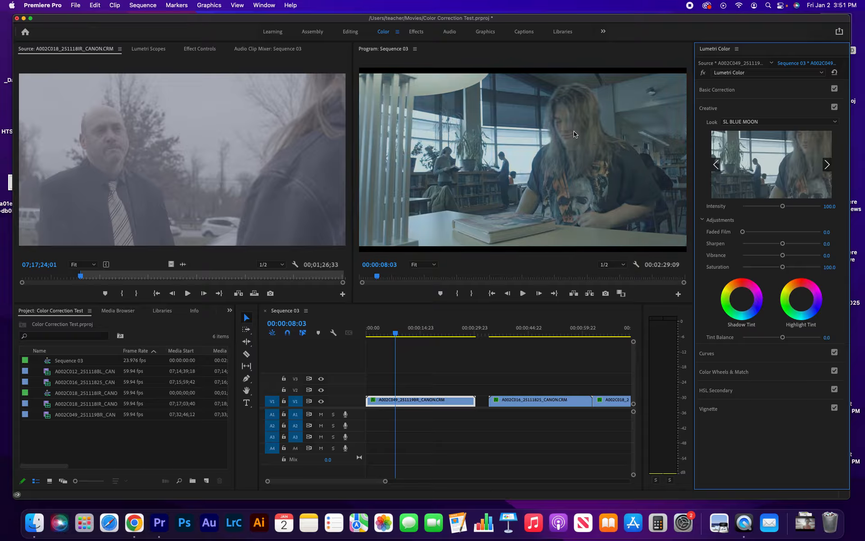
{"action": "left_click", "coordinate": [771, 110]}
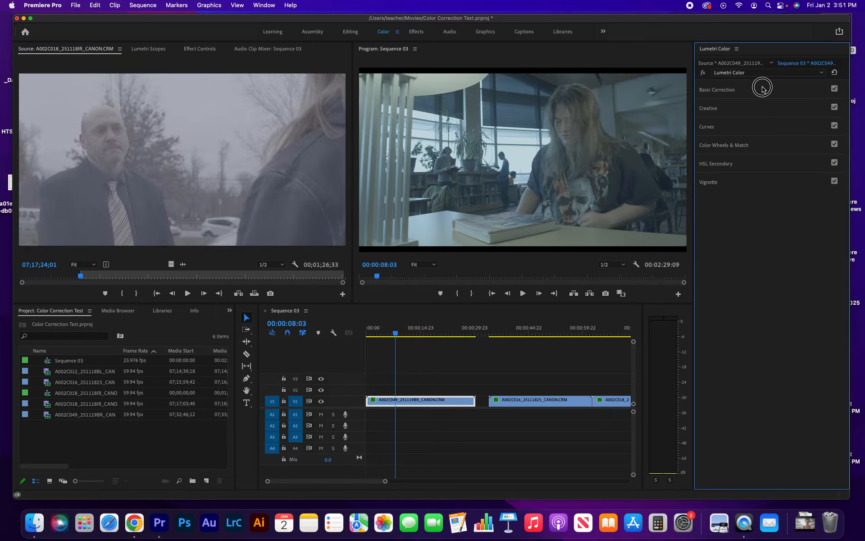
Lower the clip's Blacks to -70.1 and Shadows to -46.0, keeping Exposure at 0.0.
{"action": "left_click", "coordinate": [765, 88]}
{"action": "left_click_drag", "start_coordinate": [783, 237], "coordinate": [754, 238]}
{"action": "left_click_drag", "start_coordinate": [783, 178], "coordinate": [780, 180]}
{"action": "double_click", "coordinate": [780, 180]}
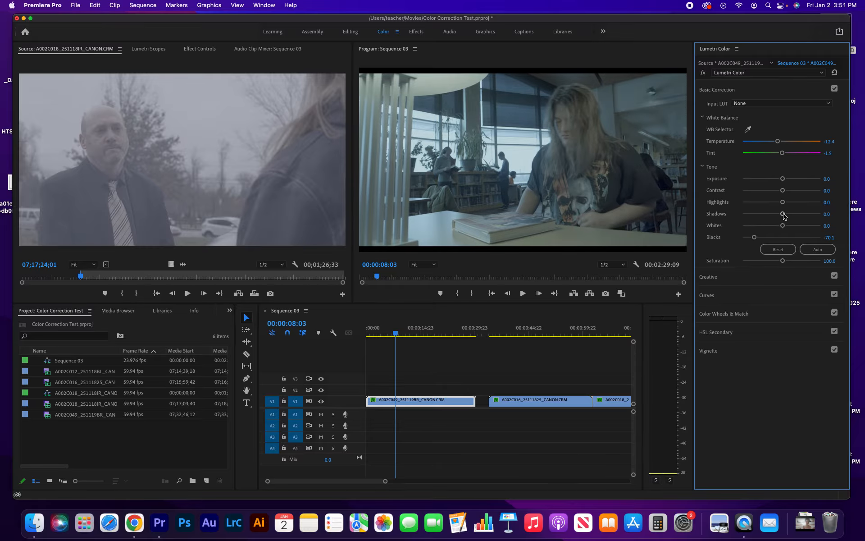
{"action": "left_click_drag", "start_coordinate": [784, 216], "coordinate": [763, 215]}
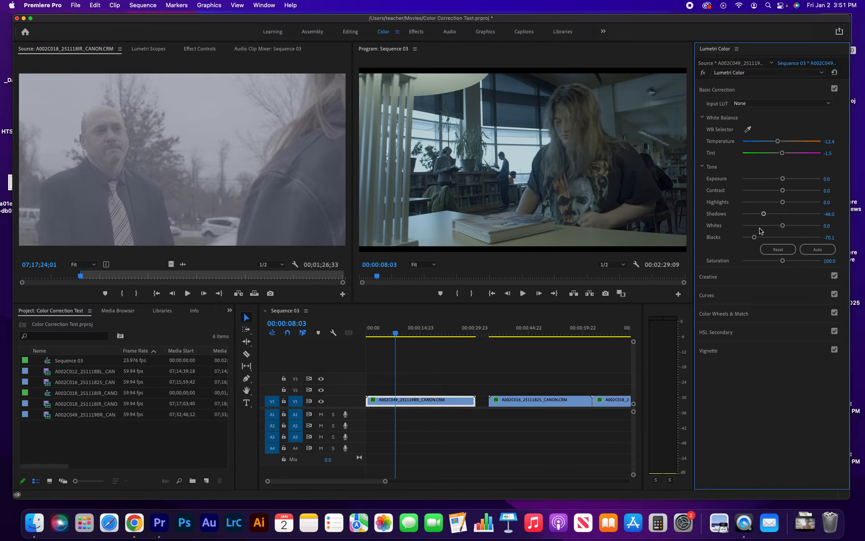
Try a vignette Amount of -3.0, preview the frame in a maximized program monitor, and reset the vignette.
{"action": "left_click", "coordinate": [772, 350]}
{"action": "left_click", "coordinate": [734, 199]}
{"action": "left_click_drag", "start_coordinate": [733, 199], "coordinate": [717, 205]}
{"action": "left_click", "coordinate": [558, 160]}
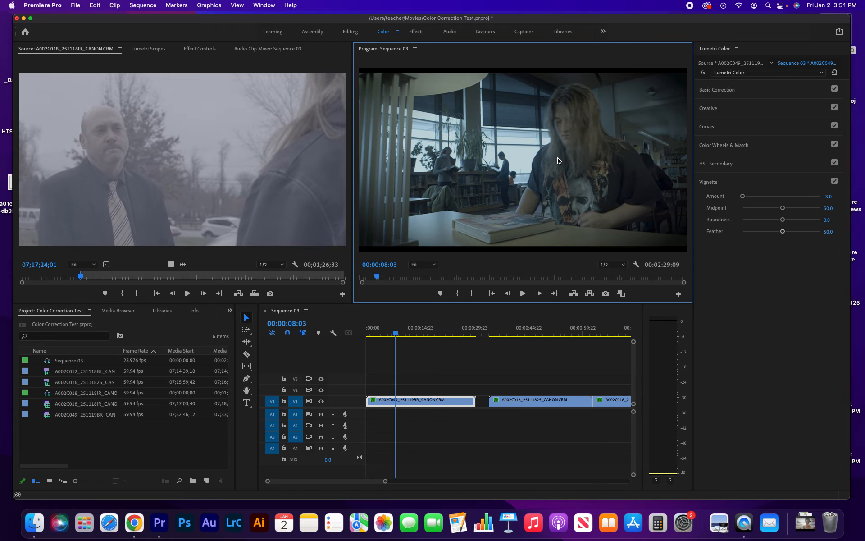
{"action": "key", "text": "grave"}
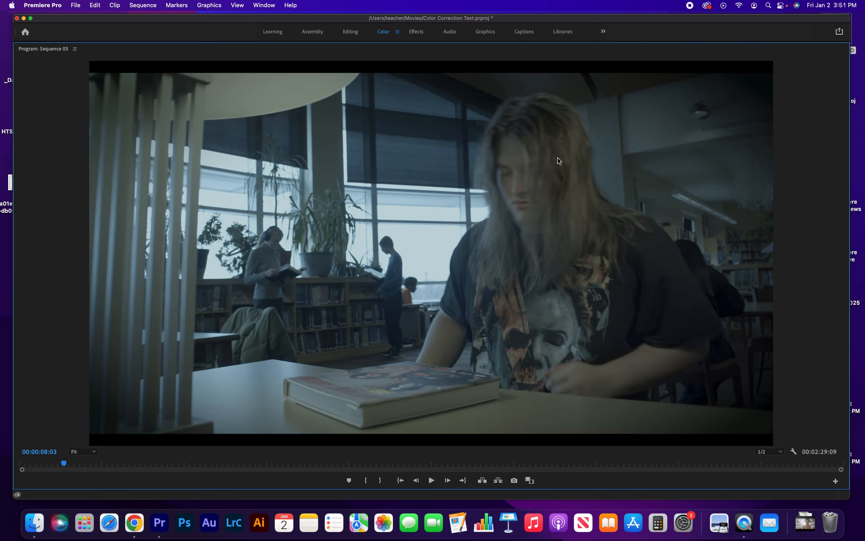
{"action": "key", "text": "grave"}
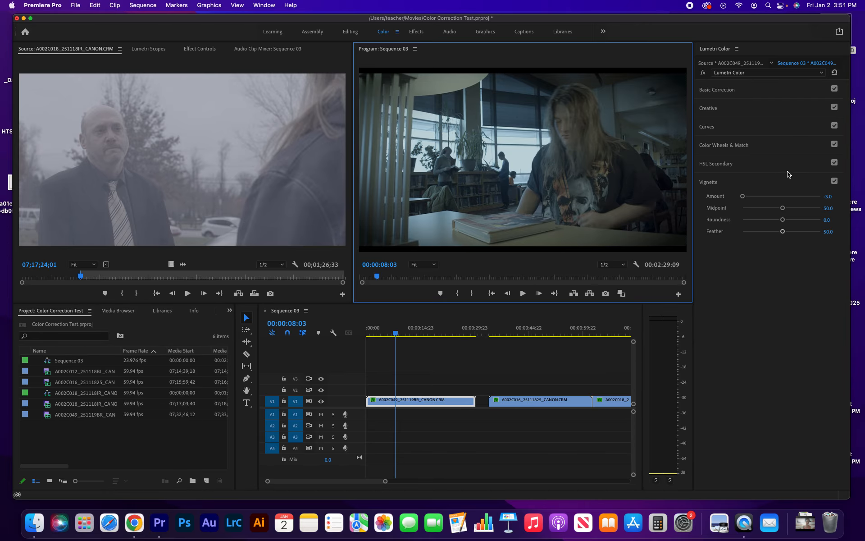
{"action": "double_click", "coordinate": [743, 196]}
Browse the creative look previews and apply SL CLEAN FUJI A LDR to the clip.
{"action": "left_click", "coordinate": [779, 131]}
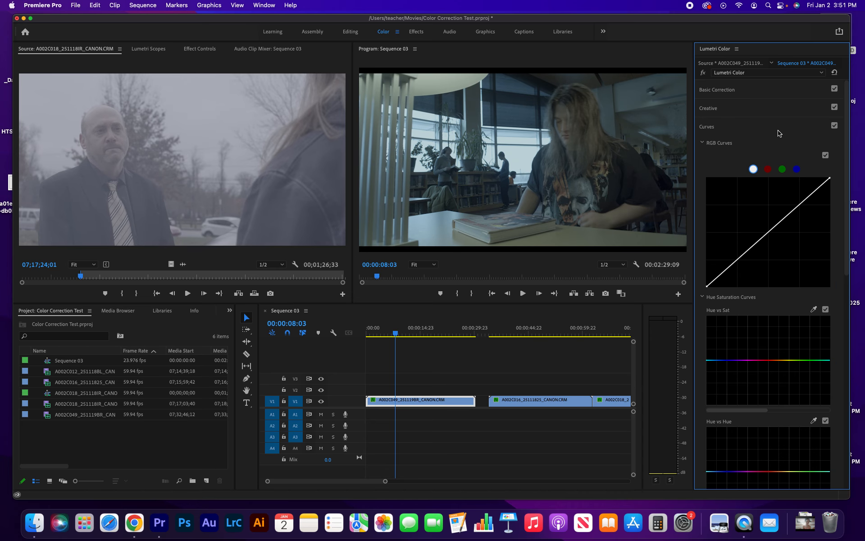
{"action": "left_click", "coordinate": [760, 128]}
{"action": "left_click", "coordinate": [764, 111]}
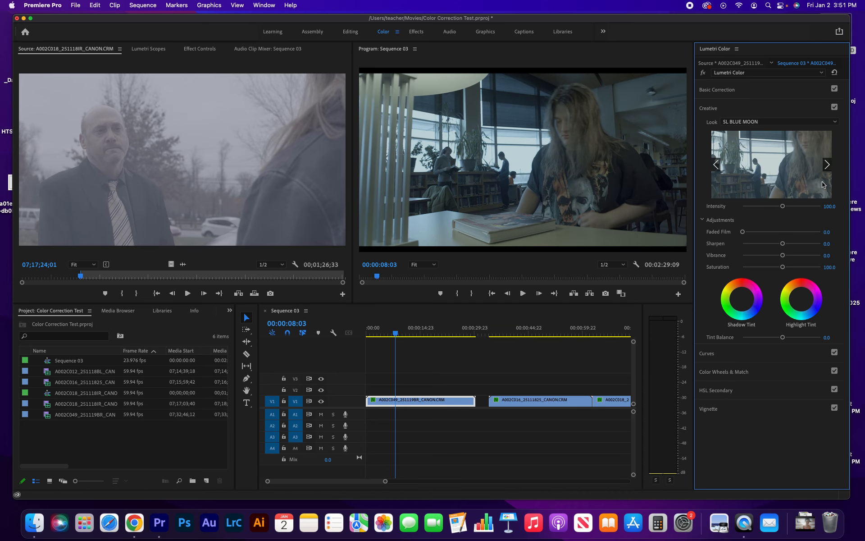
{"action": "left_click", "coordinate": [826, 164]}
{"action": "left_click", "coordinate": [825, 164]}
{"action": "left_click", "coordinate": [825, 164]}
{"action": "left_click", "coordinate": [795, 167]}
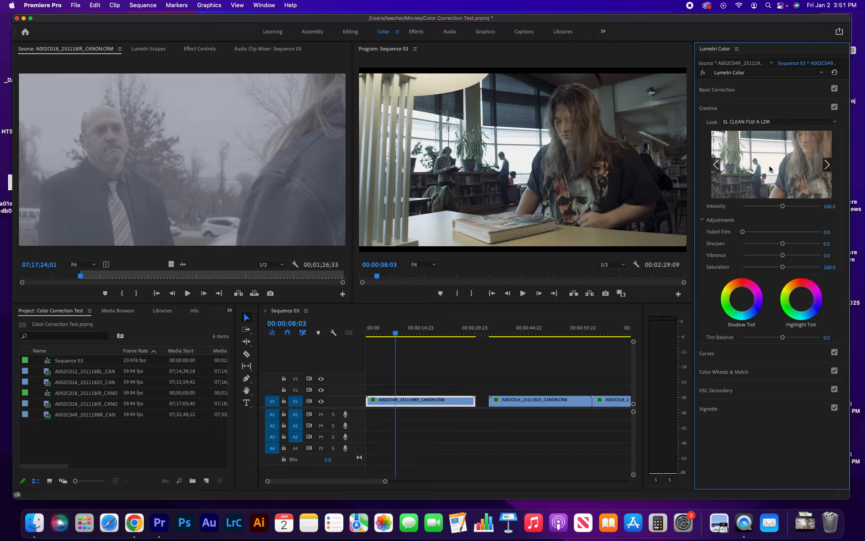
Try a lower Intensity for the applied look and reset it to 100.0.
{"action": "left_click_drag", "start_coordinate": [783, 206], "coordinate": [762, 209]}
{"action": "double_click", "coordinate": [761, 209]}
Browse more creative look previews and set the clip's Look to None.
{"action": "left_click", "coordinate": [828, 164]}
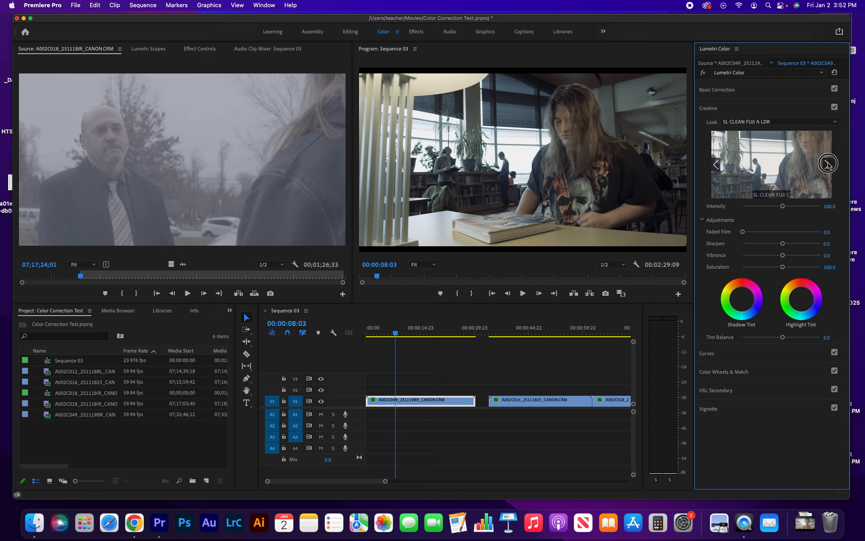
{"action": "left_click", "coordinate": [827, 164]}
{"action": "left_click", "coordinate": [827, 164]}
{"action": "left_click", "coordinate": [828, 164]}
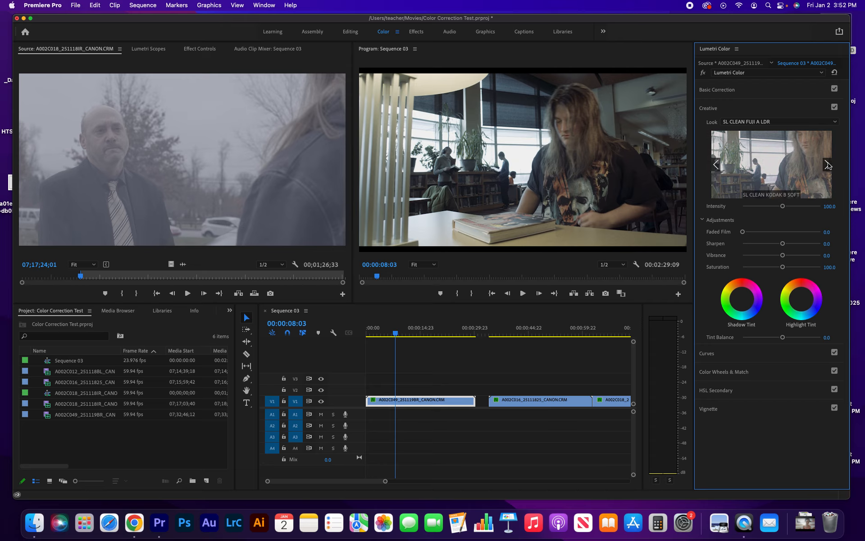
{"action": "left_click", "coordinate": [828, 164]}
{"action": "left_click", "coordinate": [716, 166]}
{"action": "left_click", "coordinate": [717, 167]}
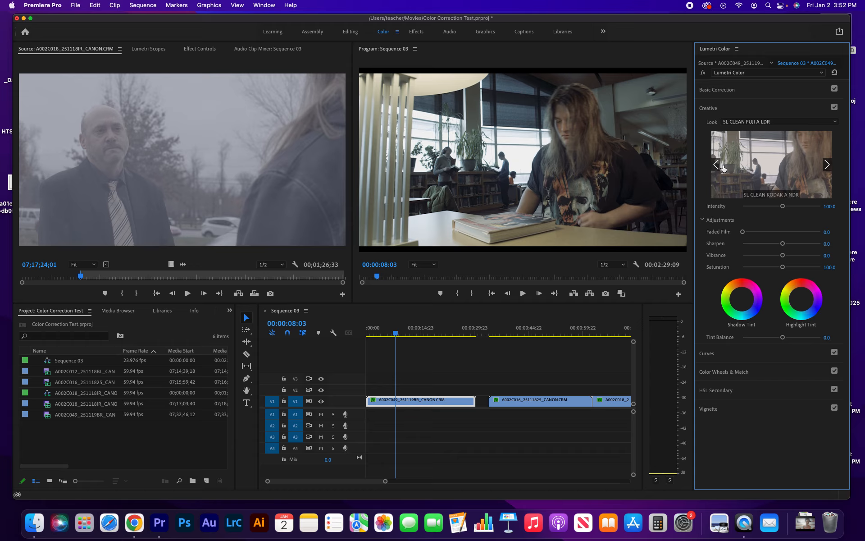
{"action": "left_click", "coordinate": [807, 122]}
{"action": "scroll", "coordinate": [766, 181], "scroll_direction": "up", "scroll_amount": 10}
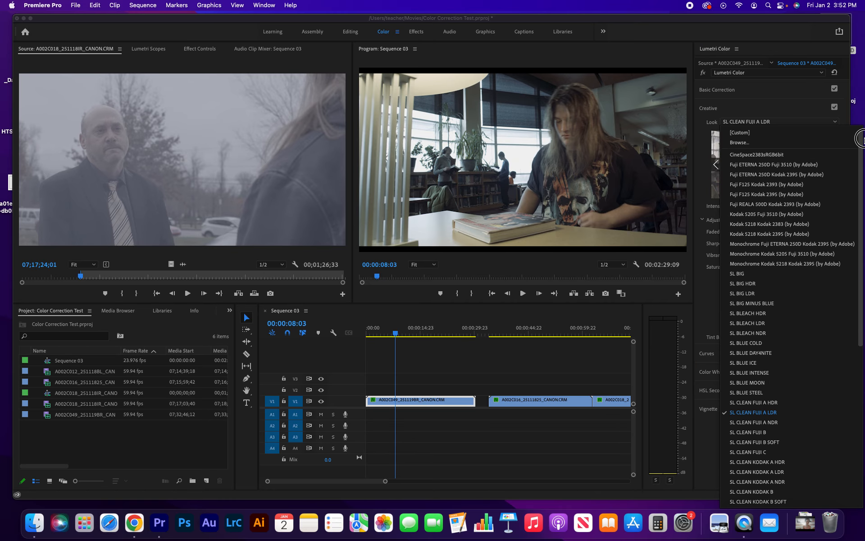
{"action": "left_click", "coordinate": [761, 133]}
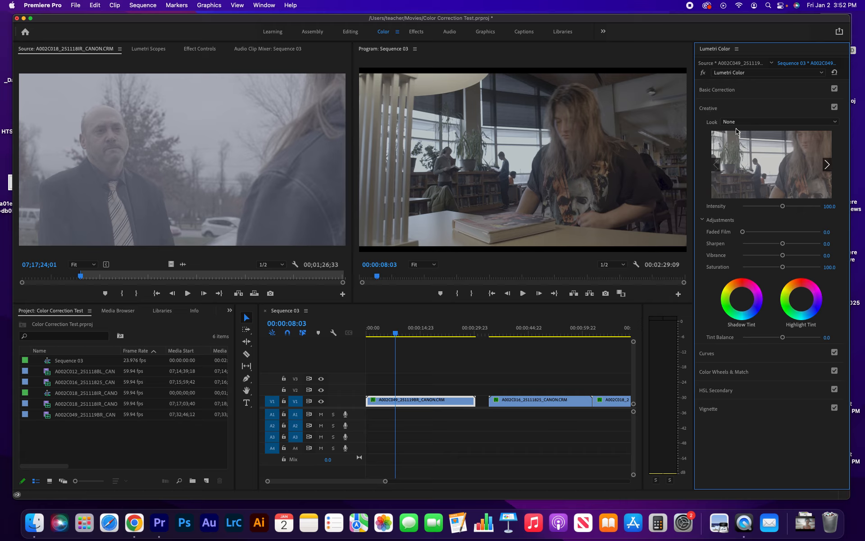
{"action": "left_click", "coordinate": [769, 107]}
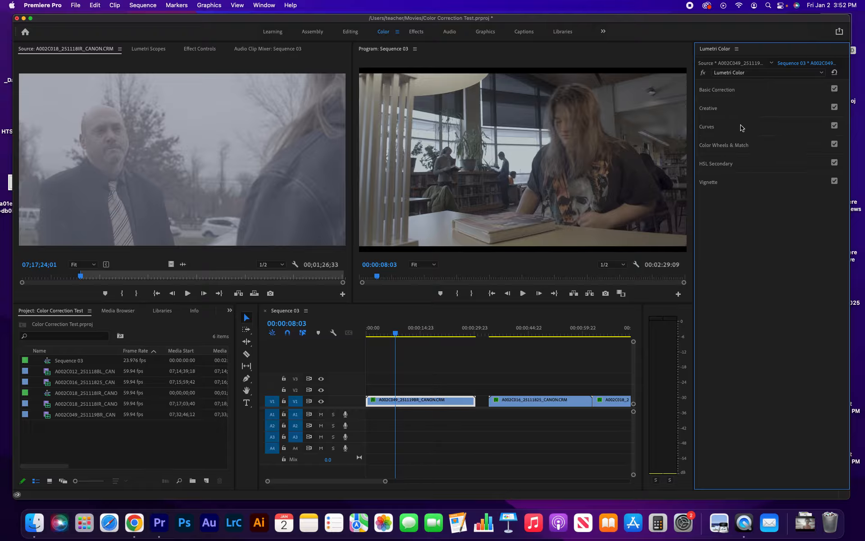
Open the Curves section, display the luma waveform in Lumetri Scopes, and play the sequence briefly to load the scope.
{"action": "left_click", "coordinate": [769, 127]}
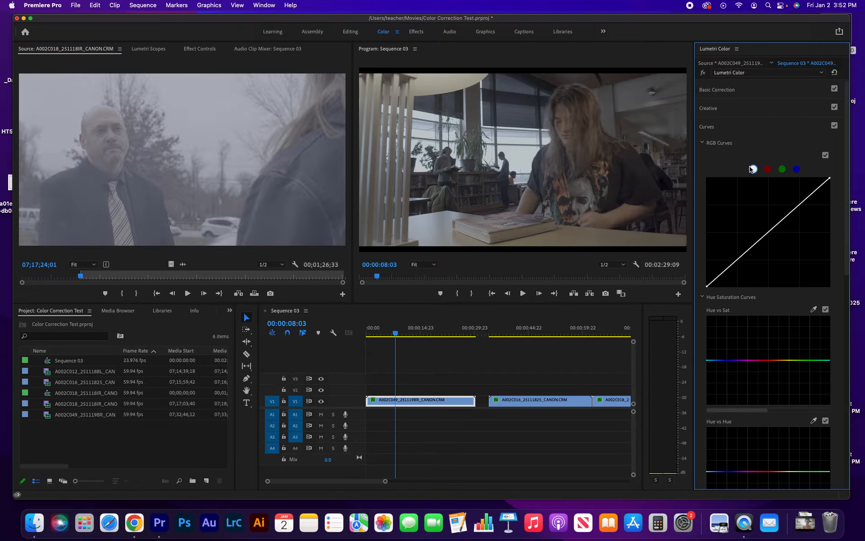
{"action": "left_click", "coordinate": [147, 52]}
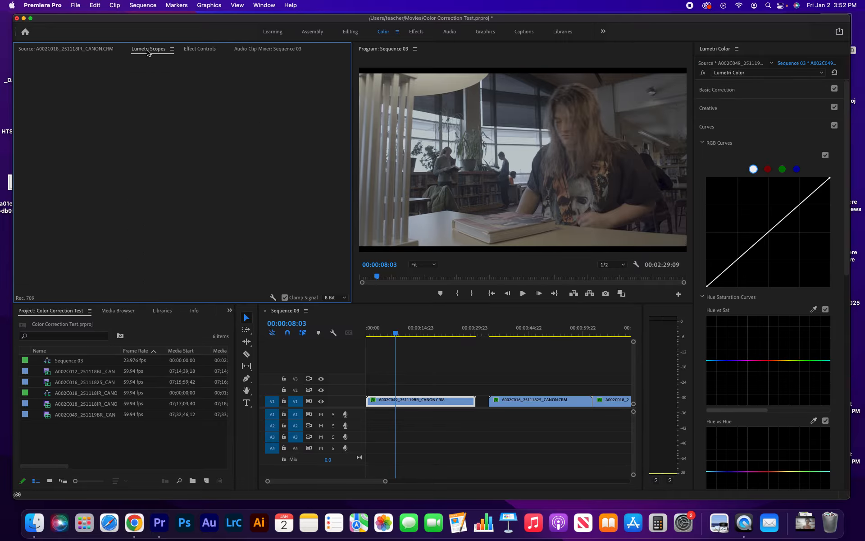
{"action": "right_click", "coordinate": [177, 145]}
{"action": "left_click", "coordinate": [177, 144]}
{"action": "right_click", "coordinate": [188, 140]}
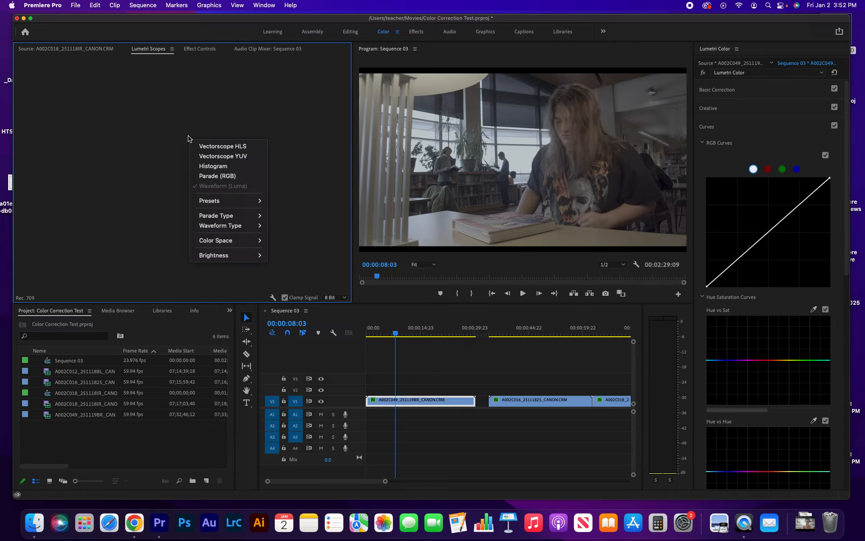
{"action": "mouse_move", "coordinate": [215, 227]}
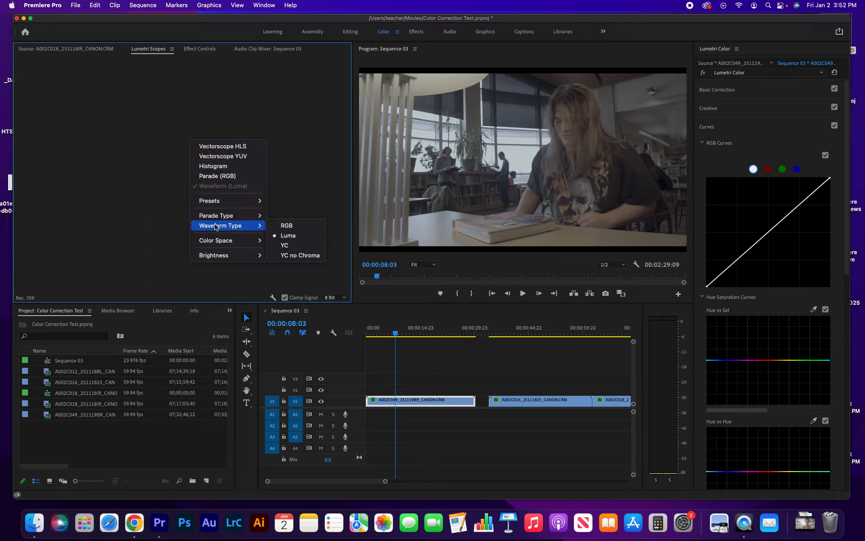
{"action": "left_click", "coordinate": [296, 236]}
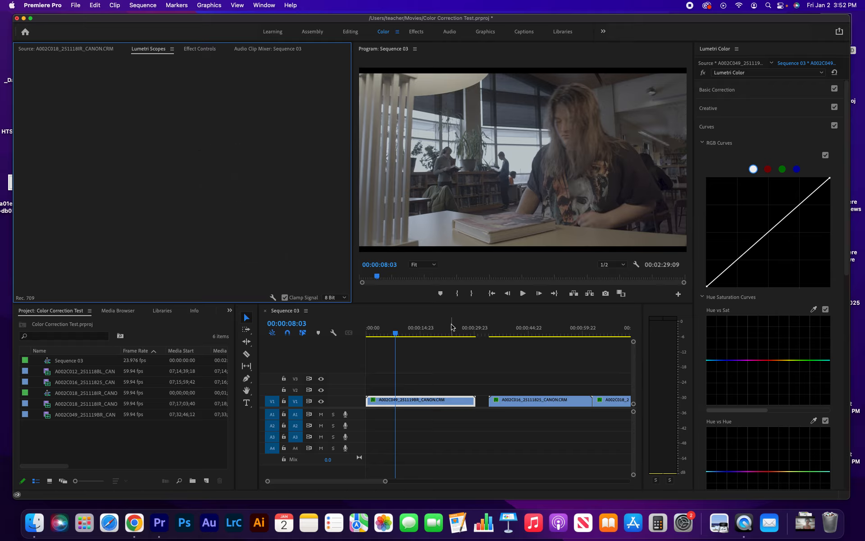
{"action": "left_click_drag", "start_coordinate": [444, 333], "coordinate": [401, 335]}
{"action": "left_click", "coordinate": [523, 293]}
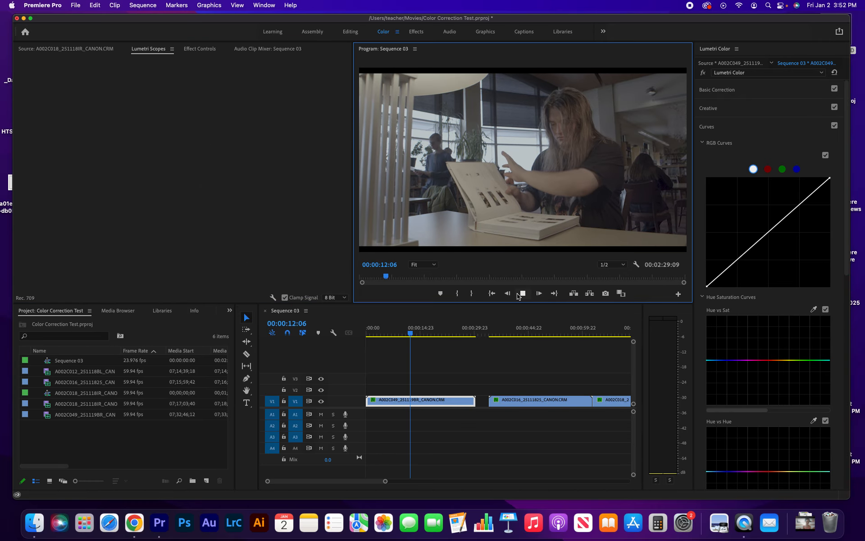
{"action": "left_click", "coordinate": [523, 294]}
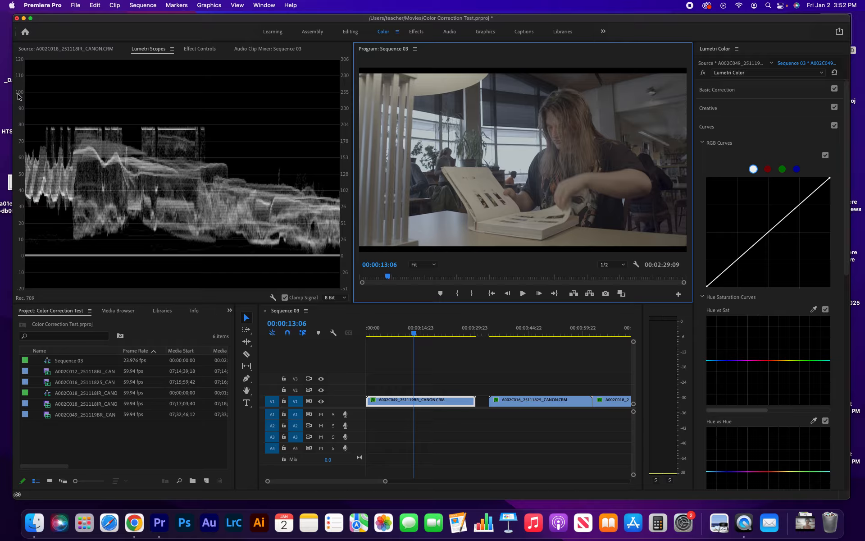
Shape the white RGB curve into an S by raising a highlight point and lowering a shadow point.
{"action": "left_click", "coordinate": [799, 205]}
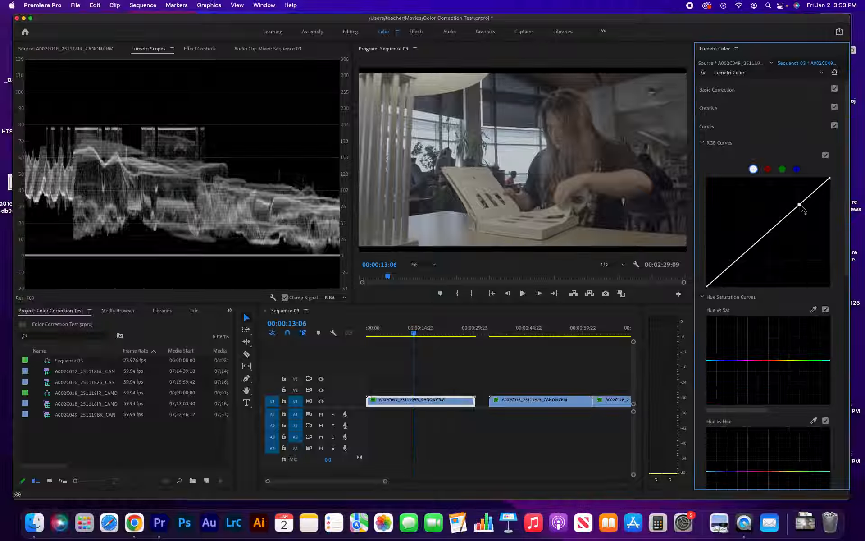
{"action": "mouse_move", "coordinate": [801, 207]}
{"action": "left_mouse_down"}
{"action": "mouse_move", "coordinate": [786, 173]}
{"action": "mouse_move", "coordinate": [800, 201]}
{"action": "mouse_move", "coordinate": [798, 193]}
{"action": "left_mouse_up"}
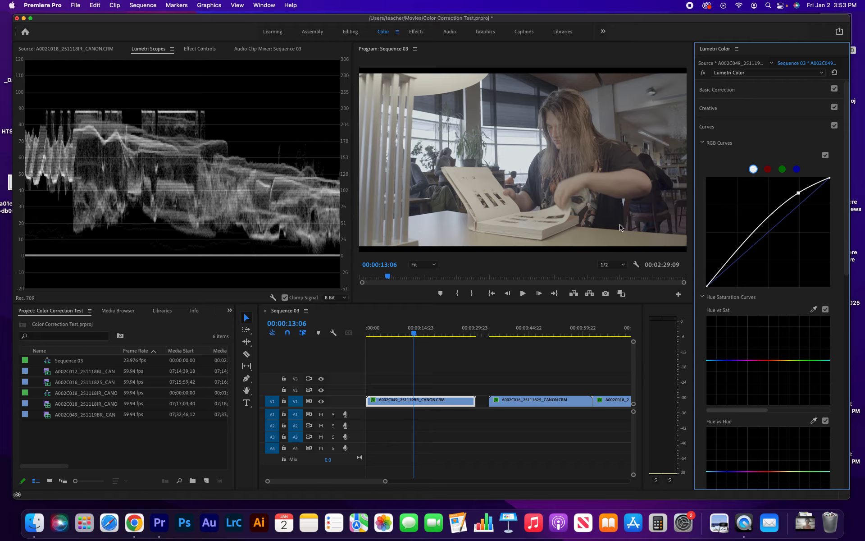
{"action": "left_click", "coordinate": [739, 251]}
{"action": "left_click_drag", "start_coordinate": [736, 250], "coordinate": [745, 261]}
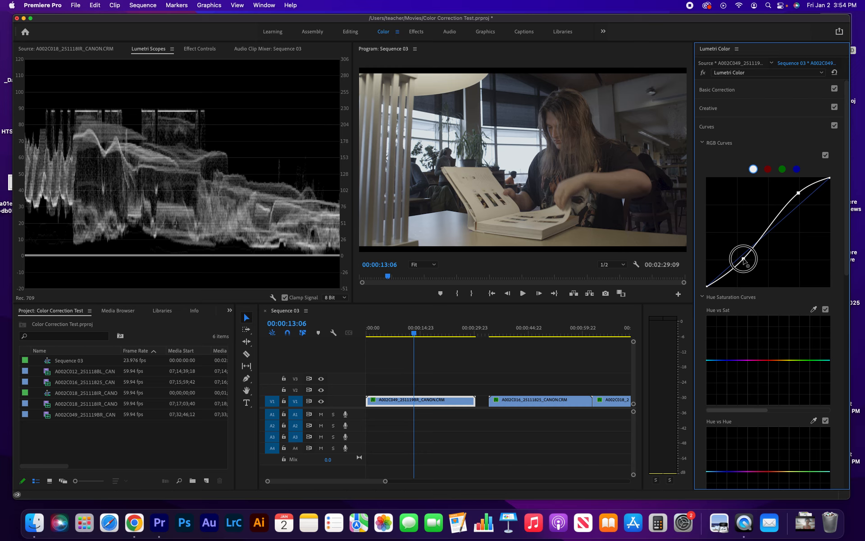
{"action": "left_click_drag", "start_coordinate": [743, 257], "coordinate": [749, 266]}
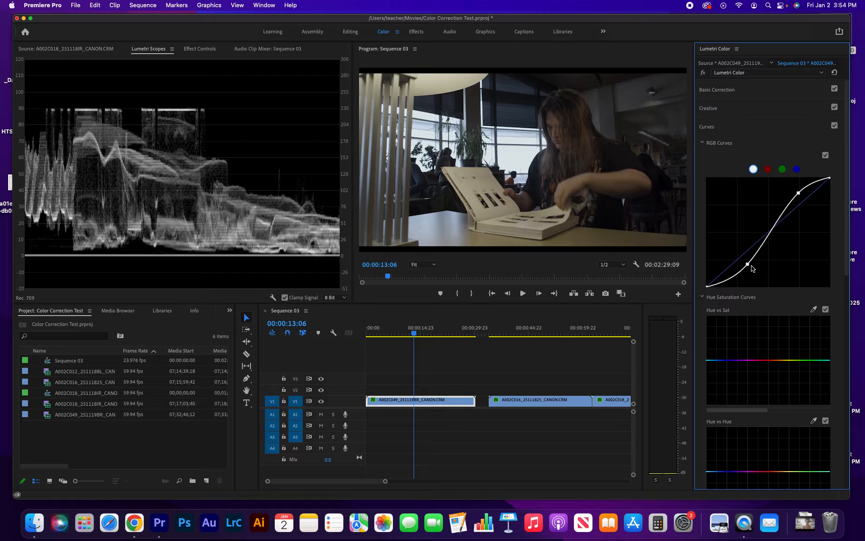
Play the graded clip in a maximized program monitor and restore the panel layout.
{"action": "left_click", "coordinate": [430, 177]}
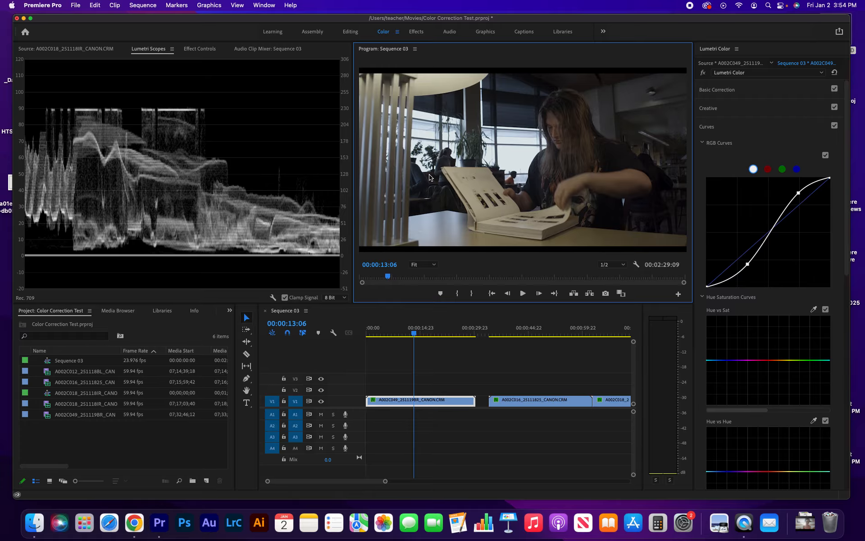
{"action": "key", "text": "grave"}
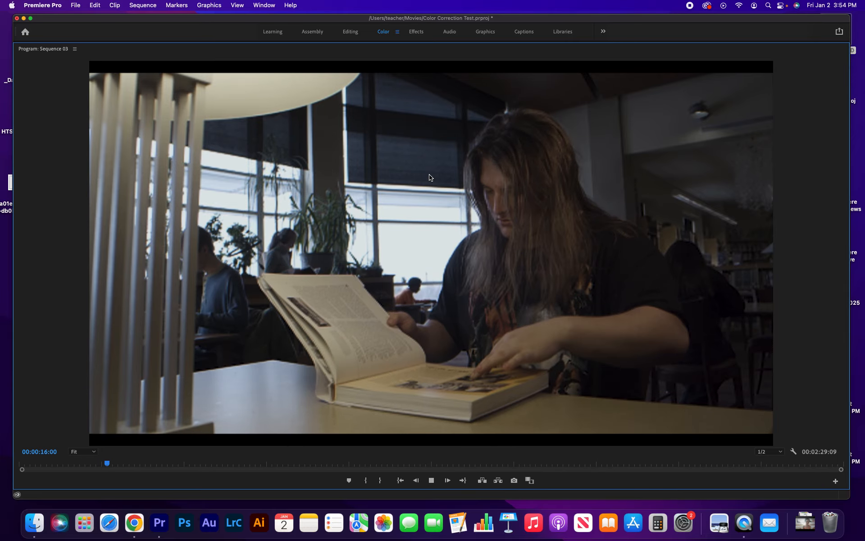
{"action": "key", "text": "space"}
{"action": "key", "text": "grave"}
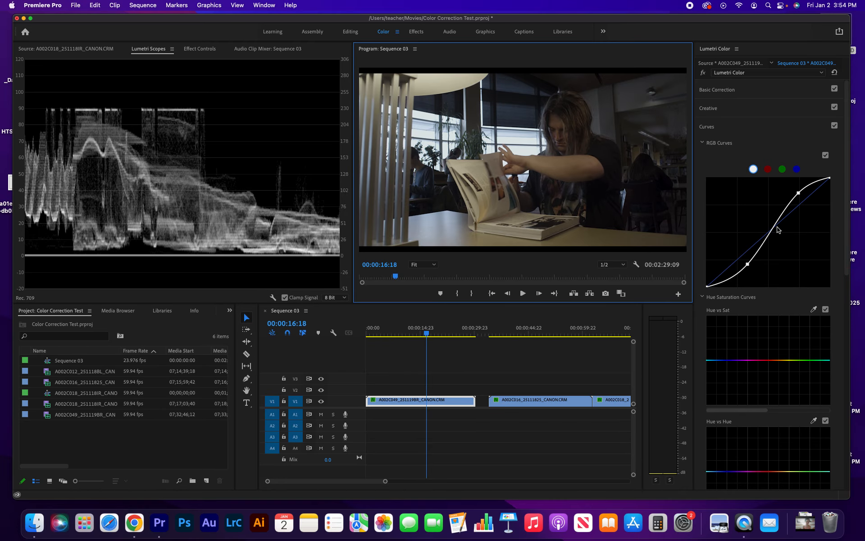
Add an upper-midtone point to the white RGB curve, raise the highlight point, and shift the shadow point left to lighten the shadows.
{"action": "left_click", "coordinate": [783, 212]}
{"action": "mouse_move", "coordinate": [785, 215]}
{"action": "left_mouse_down"}
{"action": "mouse_move", "coordinate": [793, 219]}
{"action": "mouse_move", "coordinate": [781, 211]}
{"action": "left_mouse_up"}
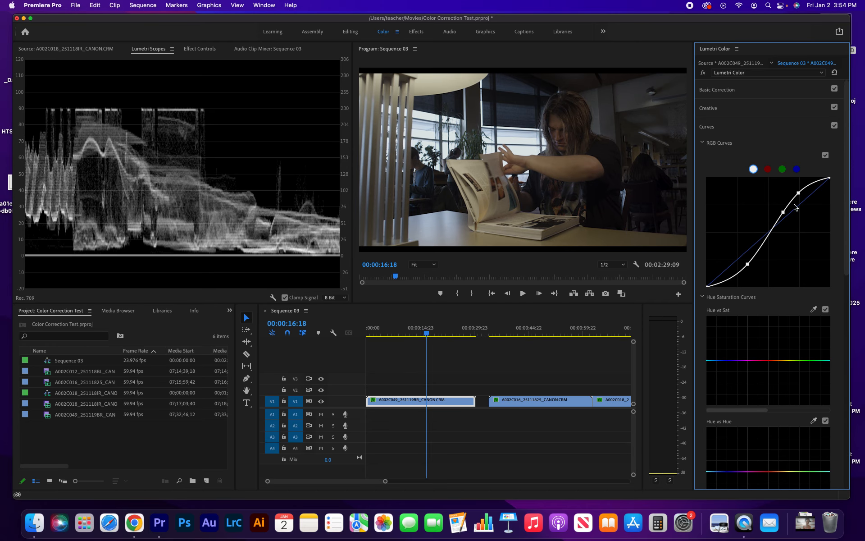
{"action": "left_click", "coordinate": [783, 213]}
{"action": "mouse_move", "coordinate": [800, 194]}
{"action": "left_mouse_down"}
{"action": "mouse_move", "coordinate": [817, 174]}
{"action": "mouse_move", "coordinate": [750, 180]}
{"action": "mouse_move", "coordinate": [806, 187]}
{"action": "left_mouse_up"}
{"action": "mouse_move", "coordinate": [749, 265]}
{"action": "left_mouse_down"}
{"action": "mouse_move", "coordinate": [736, 283]}
{"action": "mouse_move", "coordinate": [748, 269]}
{"action": "left_mouse_up"}
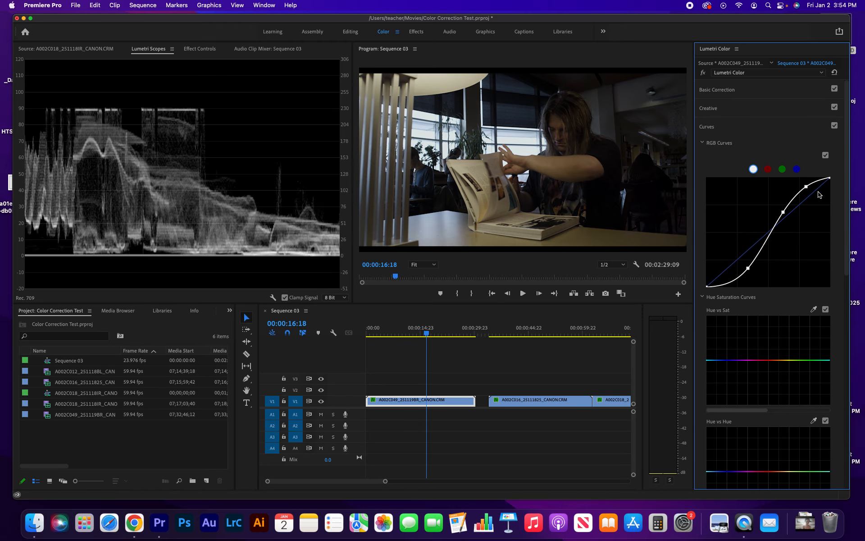
{"action": "left_click_drag", "start_coordinate": [806, 186], "coordinate": [801, 187]}
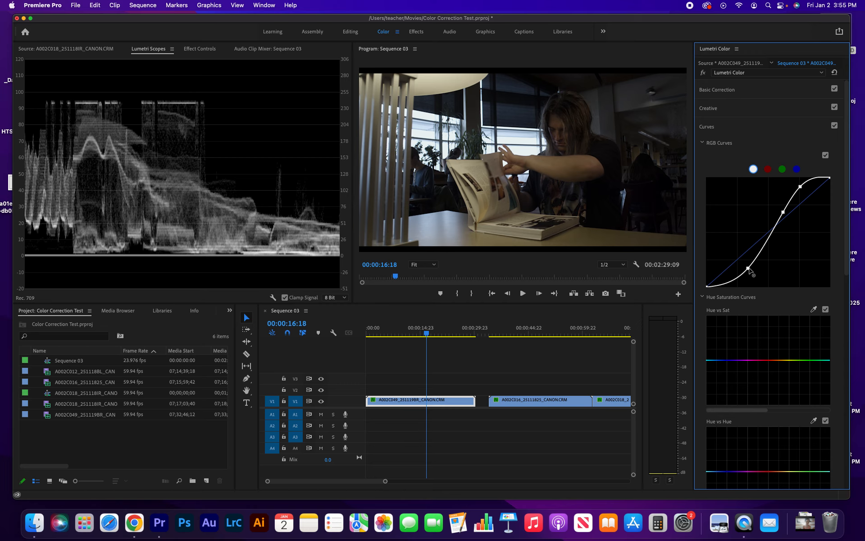
{"action": "left_click_drag", "start_coordinate": [748, 269], "coordinate": [739, 269]}
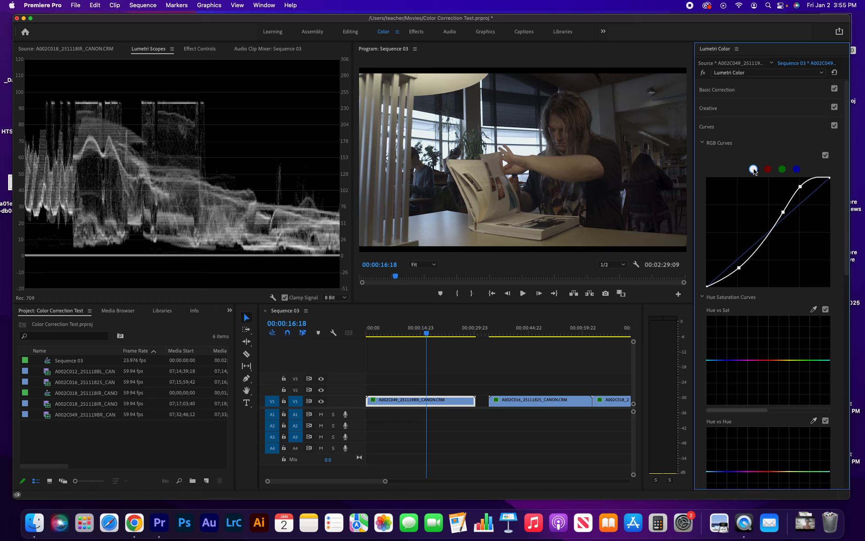
In Basic Correction, set Blacks to -69.0, reset Shadows to 0.0, and lower Highlights to -35.6.
{"action": "left_click", "coordinate": [773, 132]}
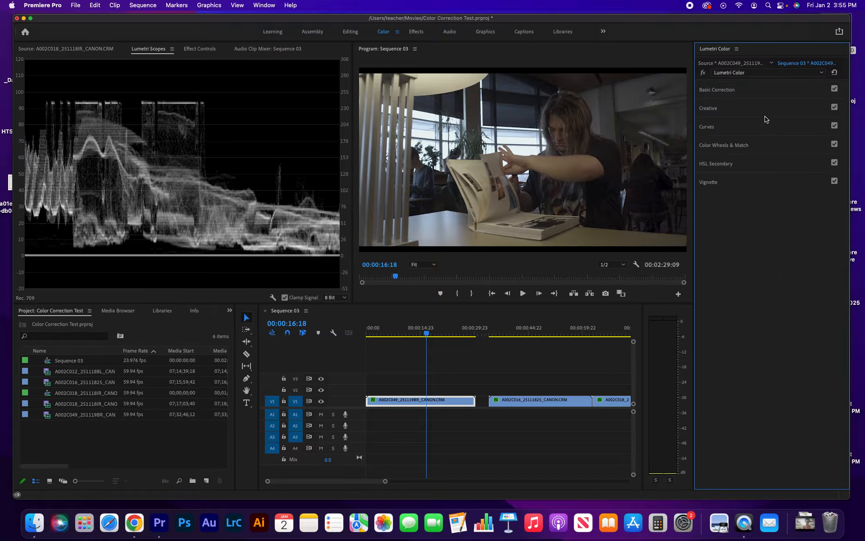
{"action": "left_click", "coordinate": [766, 91]}
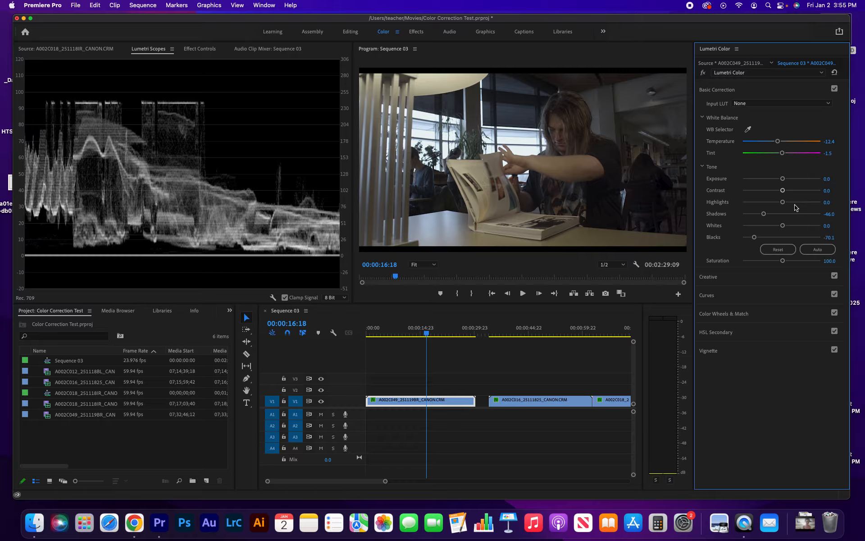
{"action": "mouse_move", "coordinate": [783, 180]}
{"action": "left_mouse_down"}
{"action": "mouse_move", "coordinate": [793, 179]}
{"action": "mouse_move", "coordinate": [774, 181]}
{"action": "mouse_move", "coordinate": [783, 179]}
{"action": "left_mouse_up"}
{"action": "double_click", "coordinate": [754, 237]}
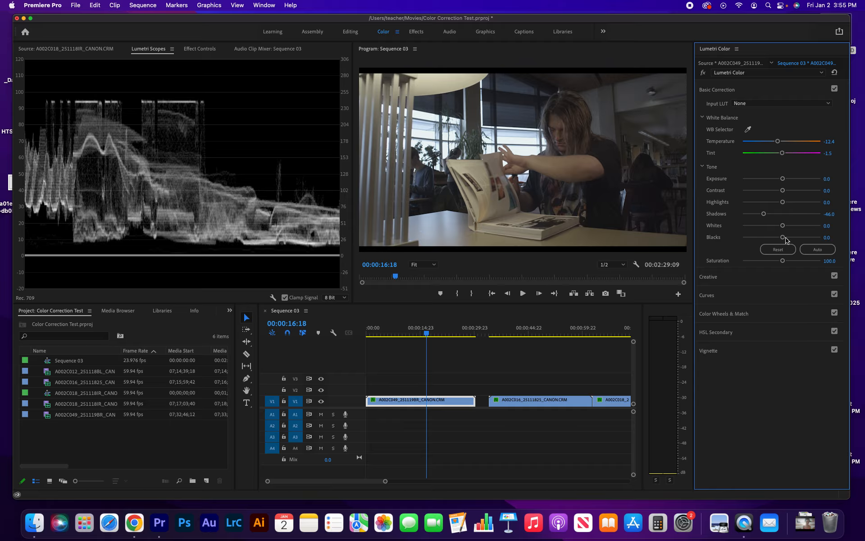
{"action": "left_click_drag", "start_coordinate": [784, 240], "coordinate": [755, 240]}
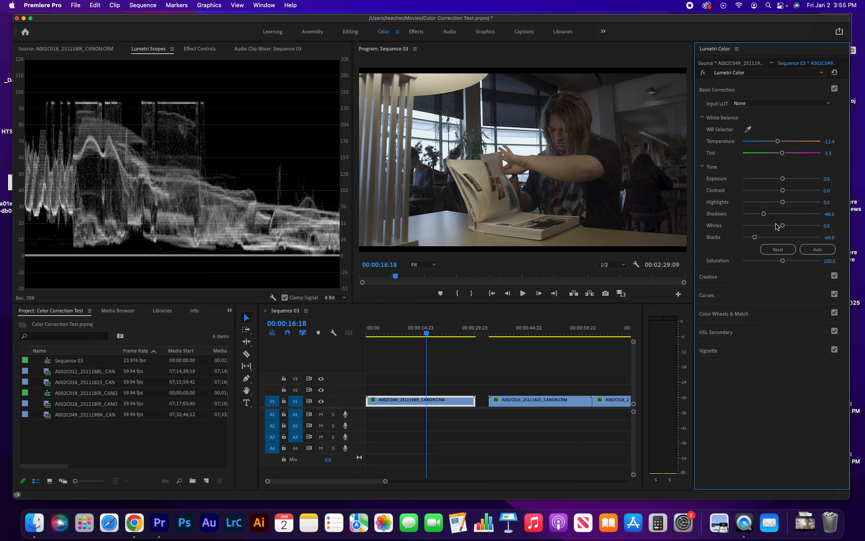
{"action": "double_click", "coordinate": [765, 215]}
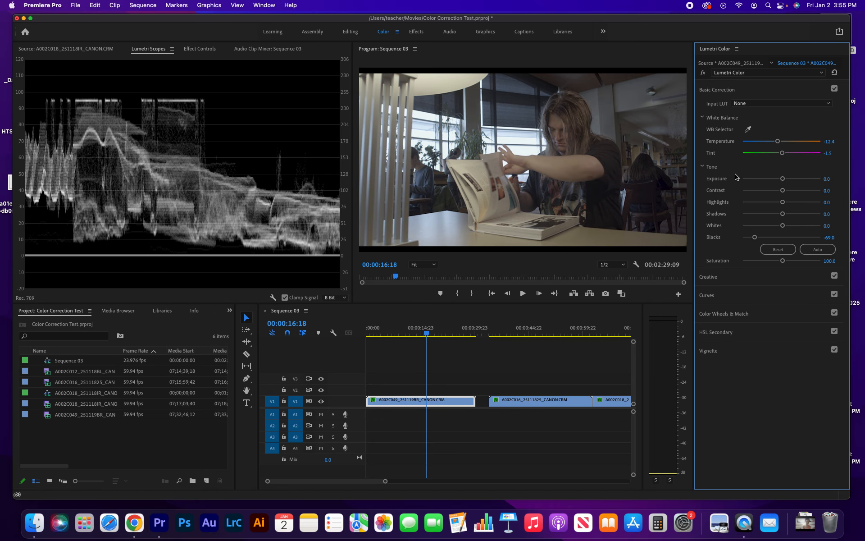
{"action": "left_click_drag", "start_coordinate": [782, 202], "coordinate": [767, 203]}
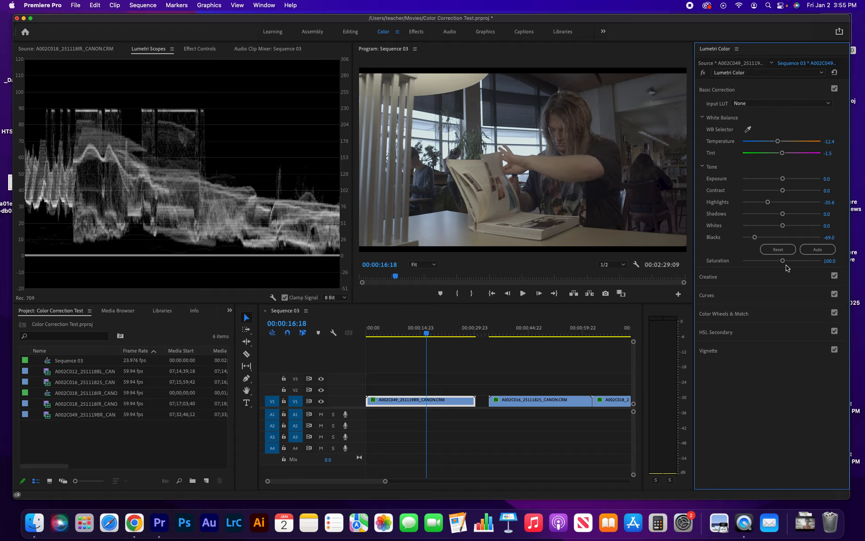
Move the shadow point of the white RGB curve slightly down and right to deepen the shadows.
{"action": "left_click", "coordinate": [782, 91]}
{"action": "left_click", "coordinate": [775, 131]}
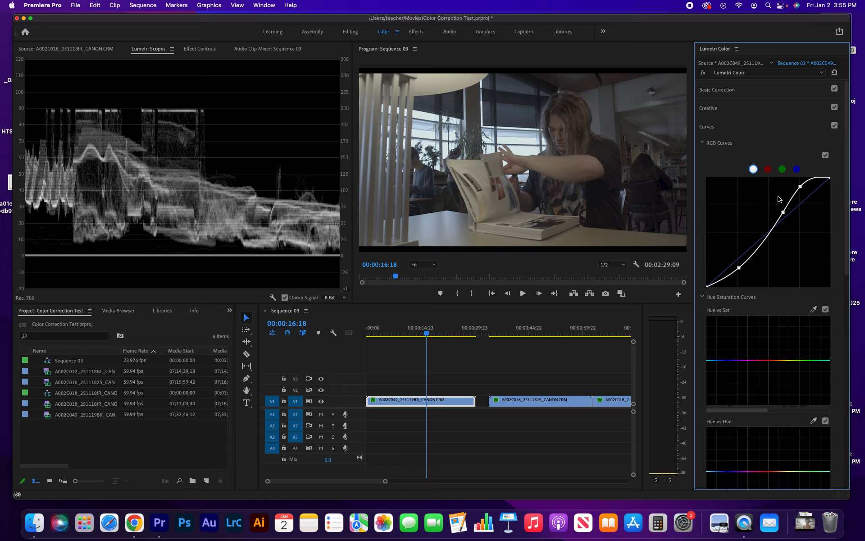
{"action": "left_click_drag", "start_coordinate": [739, 270], "coordinate": [744, 272]}
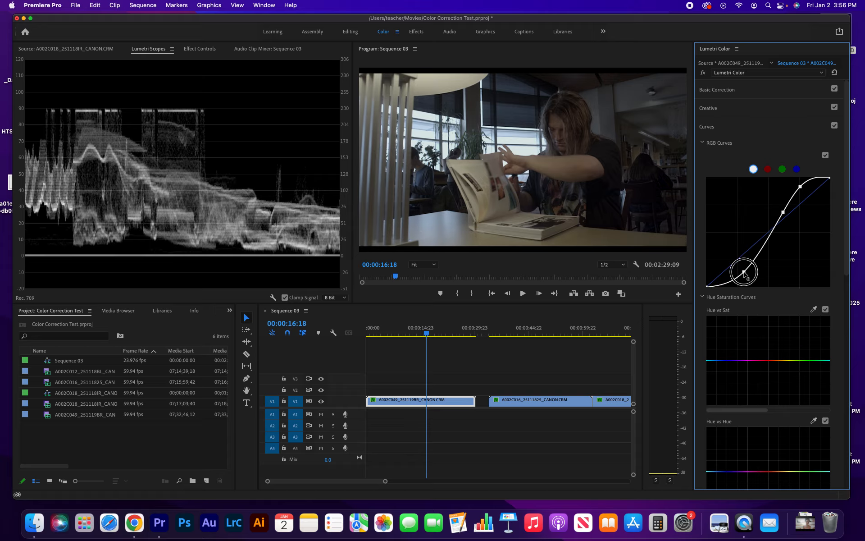
{"action": "left_click", "coordinate": [789, 134]}
Try a Basic Correction Saturation of 0.0 for a black-and-white image and reset it to 100.0.
{"action": "left_click", "coordinate": [782, 91]}
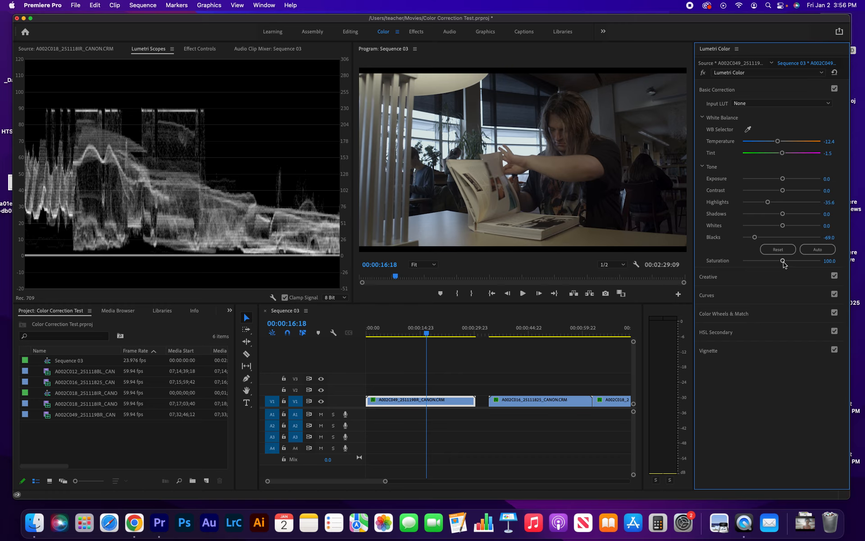
{"action": "left_click_drag", "start_coordinate": [783, 263], "coordinate": [718, 262]}
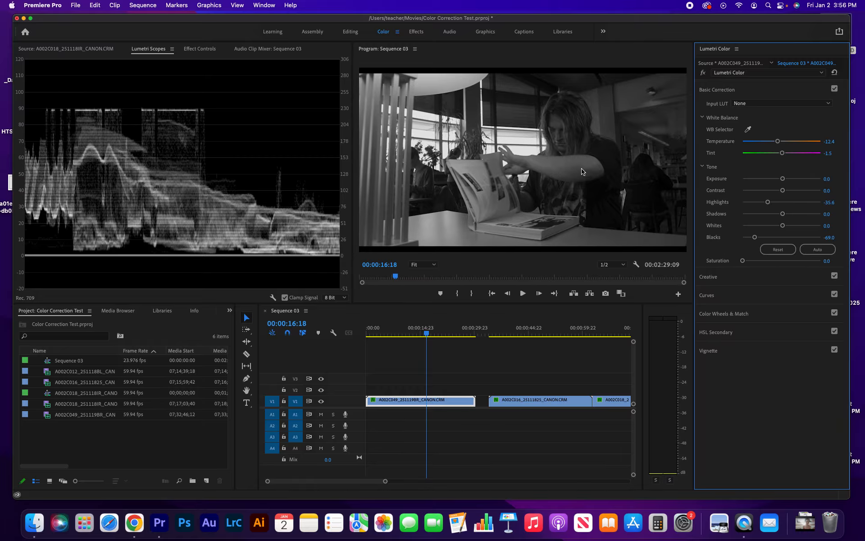
{"action": "double_click", "coordinate": [743, 261]}
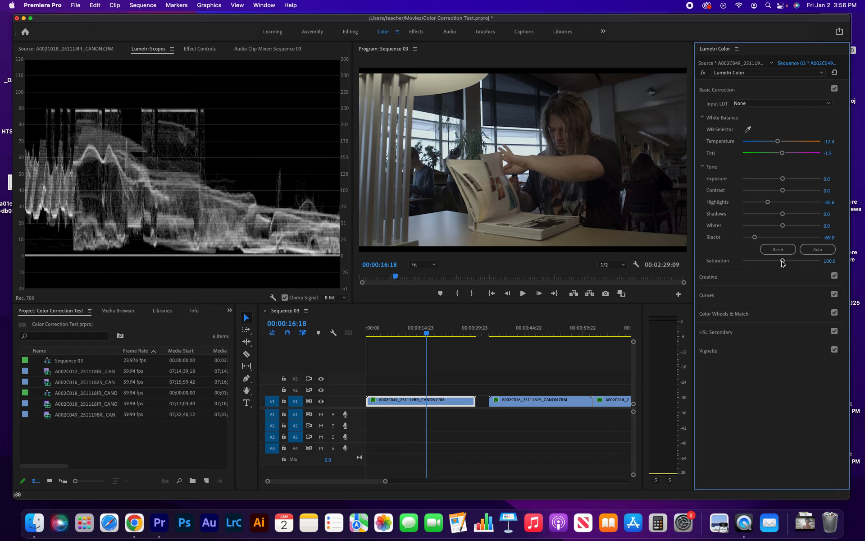
Lower the Basic Correction Saturation to 88.5 and play back the result in the maximized program monitor.
{"action": "left_click_drag", "start_coordinate": [784, 264], "coordinate": [776, 262]}
{"action": "left_click", "coordinate": [578, 208]}
{"action": "key", "text": "grave"}
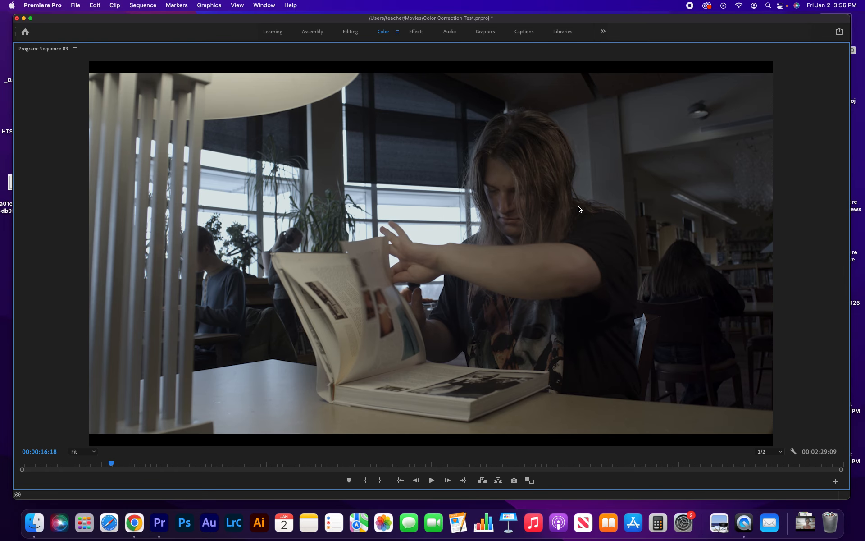
{"action": "key", "text": "space"}
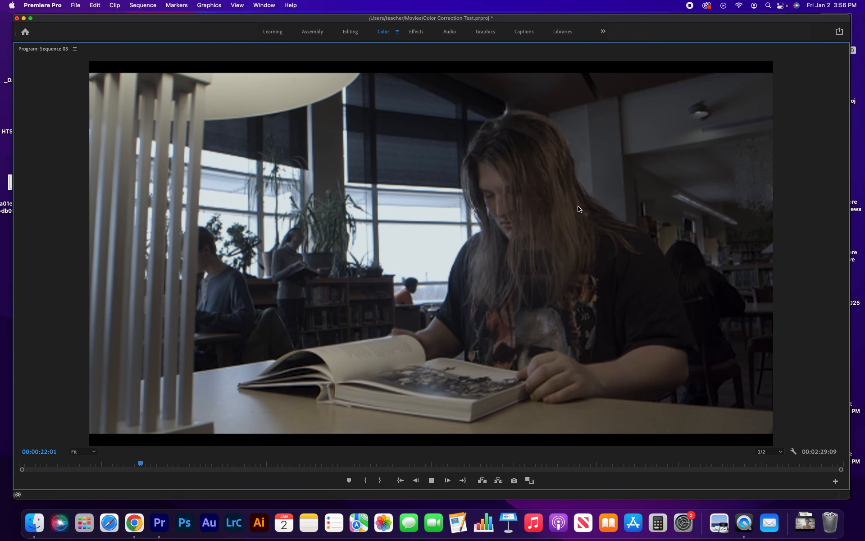
{"action": "key", "text": "space"}
{"action": "key", "text": "grave"}
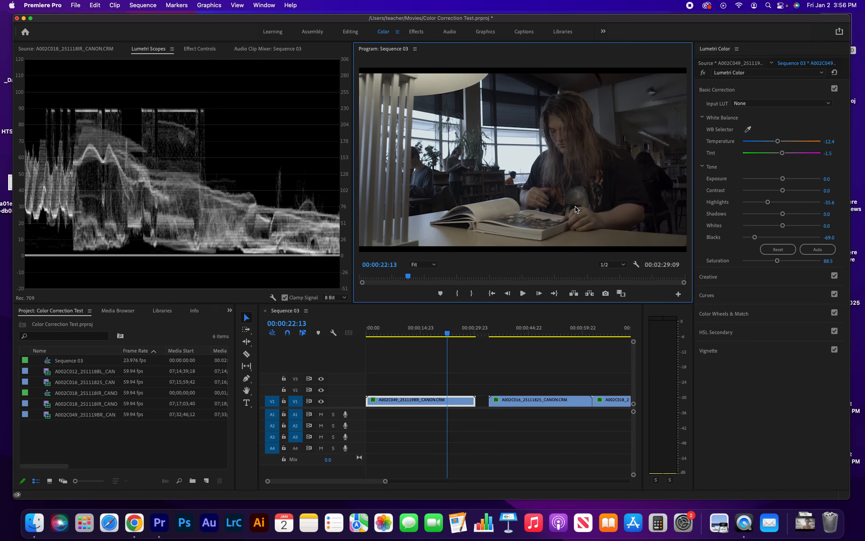
Try a strong vignette with Amount -3.0, Midpoint 64.4, Roundness -100.0 and Feather 79.3, and reset Amount, Midpoint and Roundness.
{"action": "left_click", "coordinate": [770, 92]}
{"action": "left_click", "coordinate": [772, 183]}
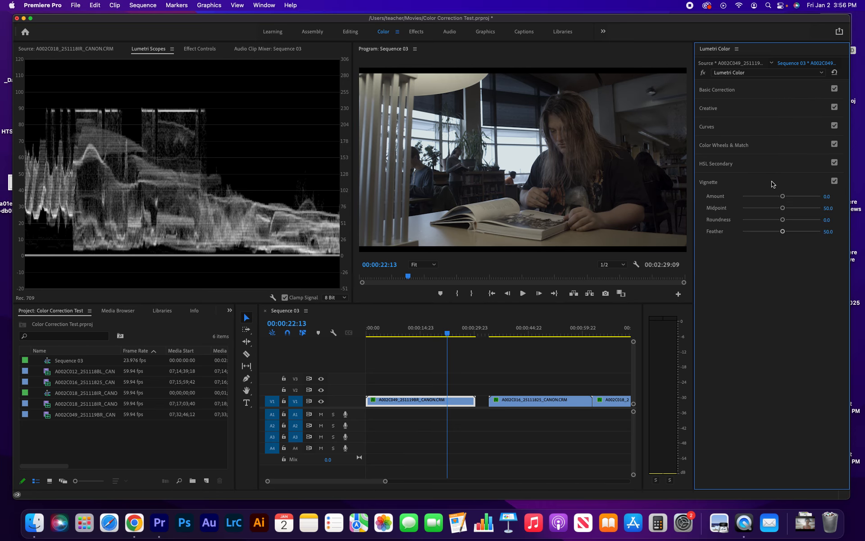
{"action": "left_click_drag", "start_coordinate": [785, 199], "coordinate": [698, 201]}
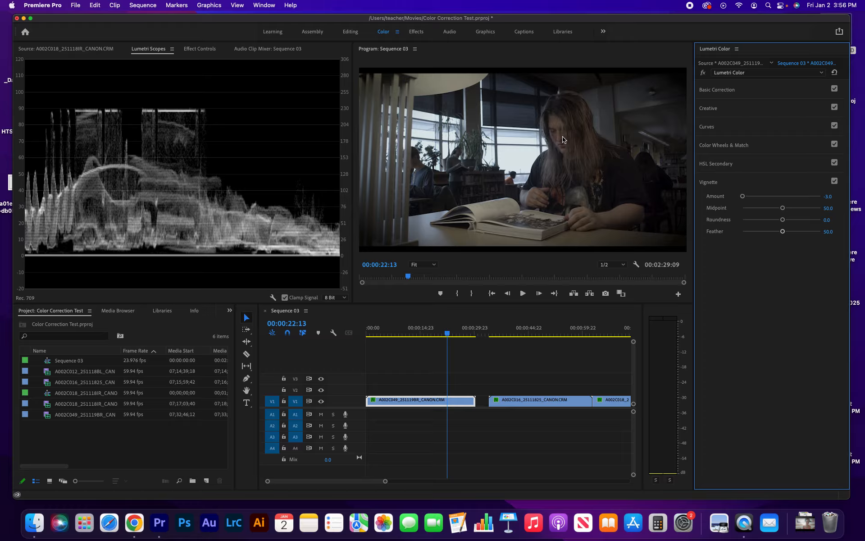
{"action": "left_click_drag", "start_coordinate": [782, 231], "coordinate": [728, 220]}
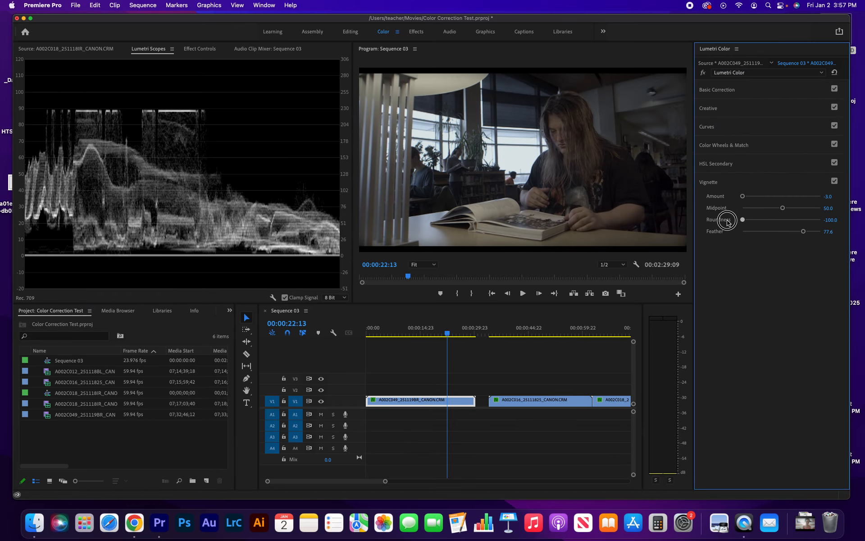
{"action": "left_click_drag", "start_coordinate": [805, 232], "coordinate": [793, 208]}
{"action": "double_click", "coordinate": [742, 220]}
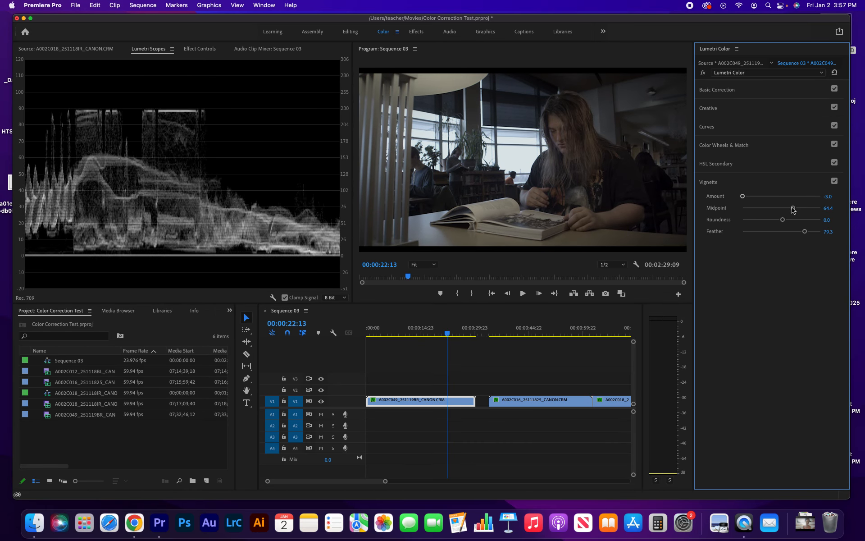
{"action": "double_click", "coordinate": [751, 204]}
{"action": "double_click", "coordinate": [743, 197]}
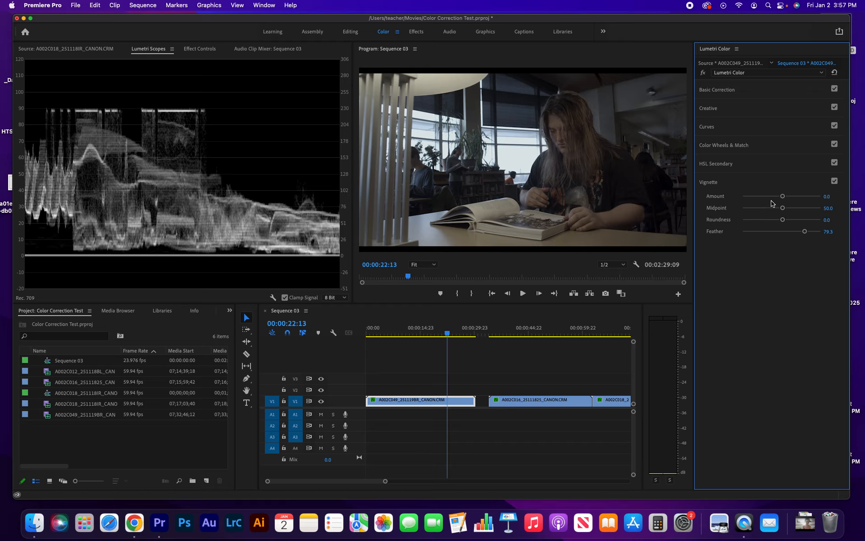
Apply a subtle vignette with Amount -0.4 and Feather 74.7, and play the library clip from near its start.
{"action": "left_click_drag", "start_coordinate": [785, 198], "coordinate": [776, 199]}
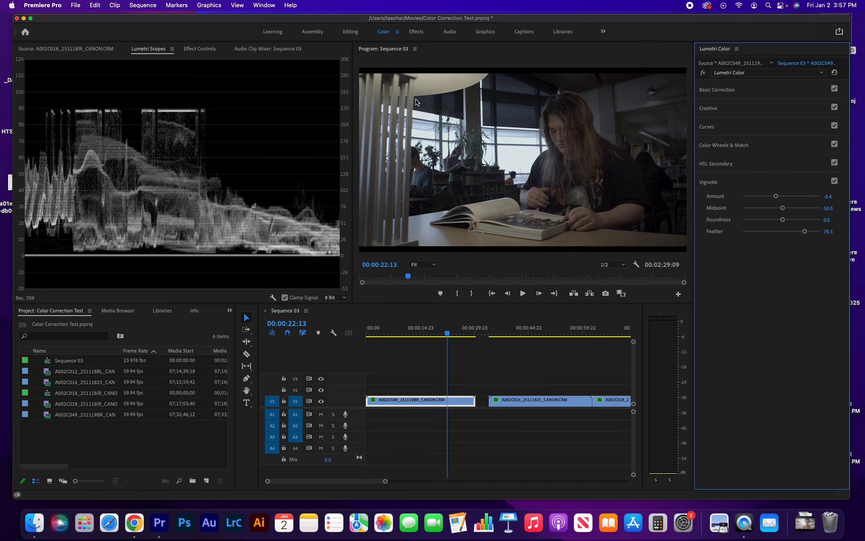
{"action": "double_click", "coordinate": [805, 231]}
{"action": "mouse_move", "coordinate": [787, 234]}
{"action": "left_mouse_down"}
{"action": "mouse_move", "coordinate": [820, 233]}
{"action": "mouse_move", "coordinate": [788, 232]}
{"action": "mouse_move", "coordinate": [819, 232]}
{"action": "mouse_move", "coordinate": [801, 231]}
{"action": "left_mouse_up"}
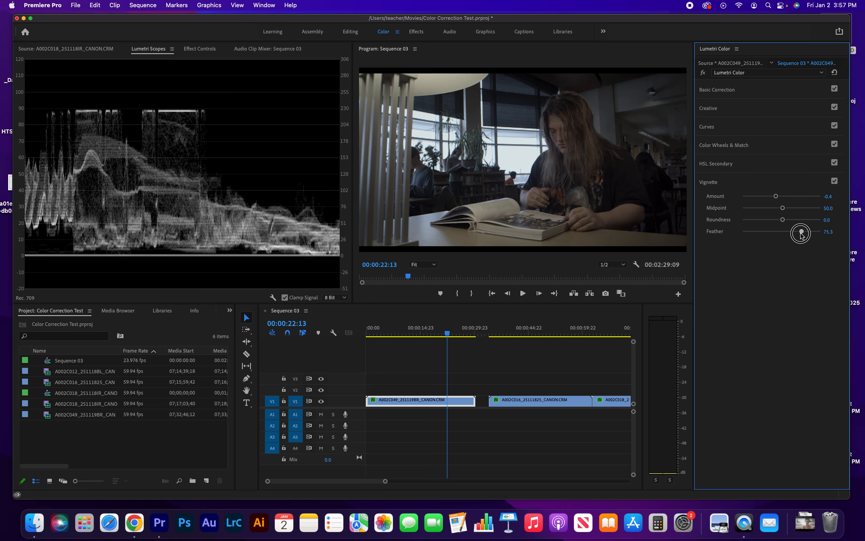
{"action": "left_click", "coordinate": [391, 332]}
{"action": "left_click_drag", "start_coordinate": [391, 333], "coordinate": [358, 332]}
{"action": "key", "text": "space"}
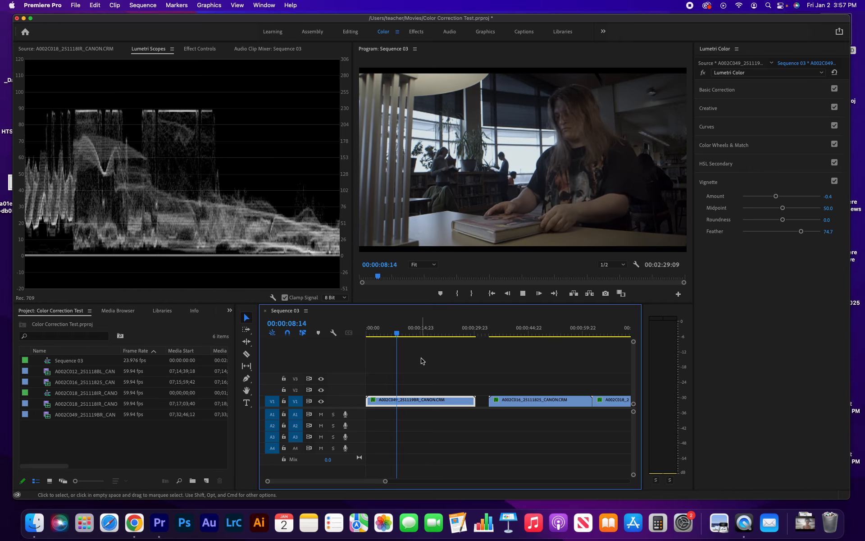
{"action": "key", "text": "space"}
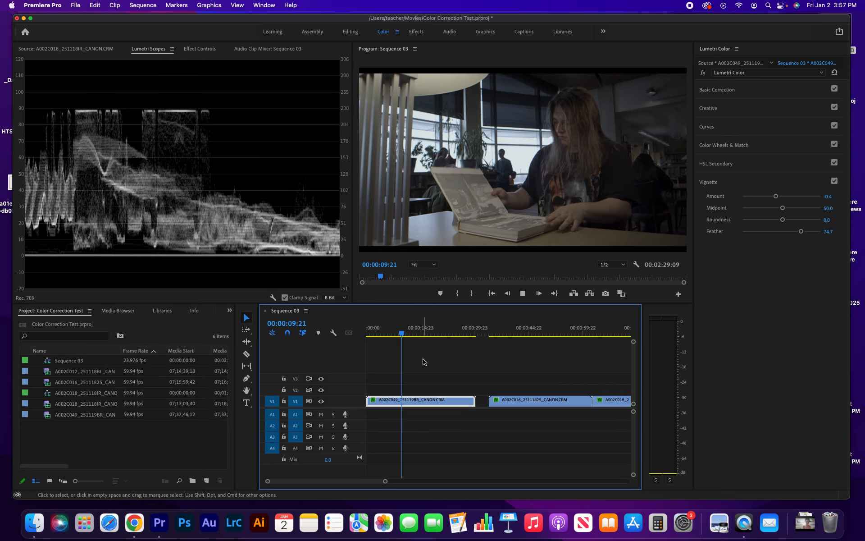
Warm the library clip by setting the Basic Correction Temperature to 13.8, and play it back to check the look.
{"action": "left_click", "coordinate": [801, 94]}
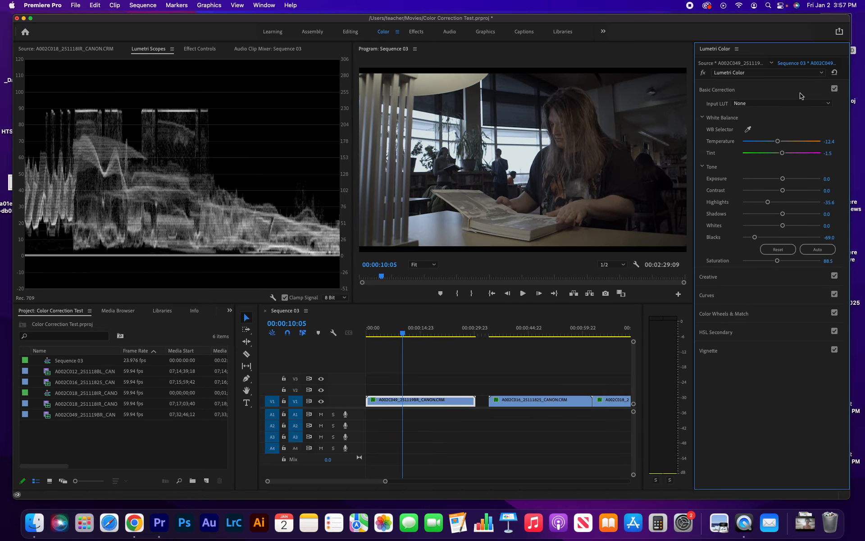
{"action": "double_click", "coordinate": [779, 142]}
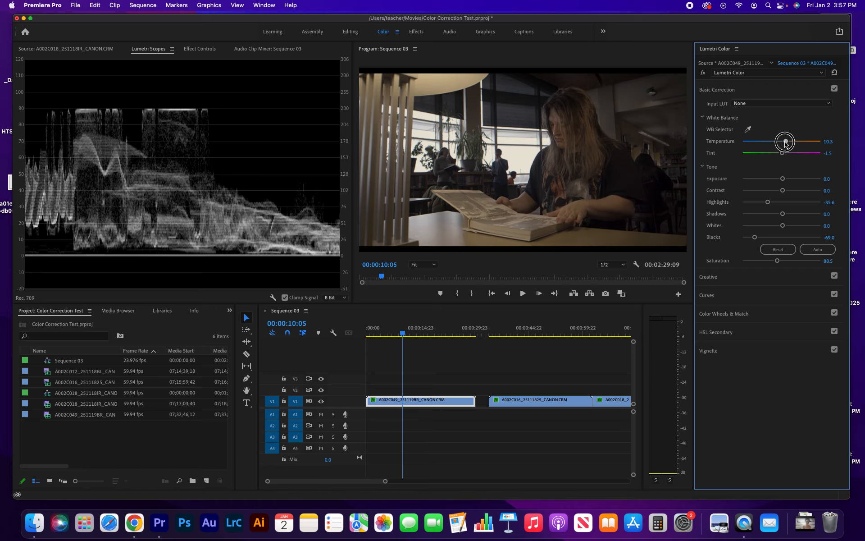
{"action": "left_click_drag", "start_coordinate": [784, 142], "coordinate": [788, 141]}
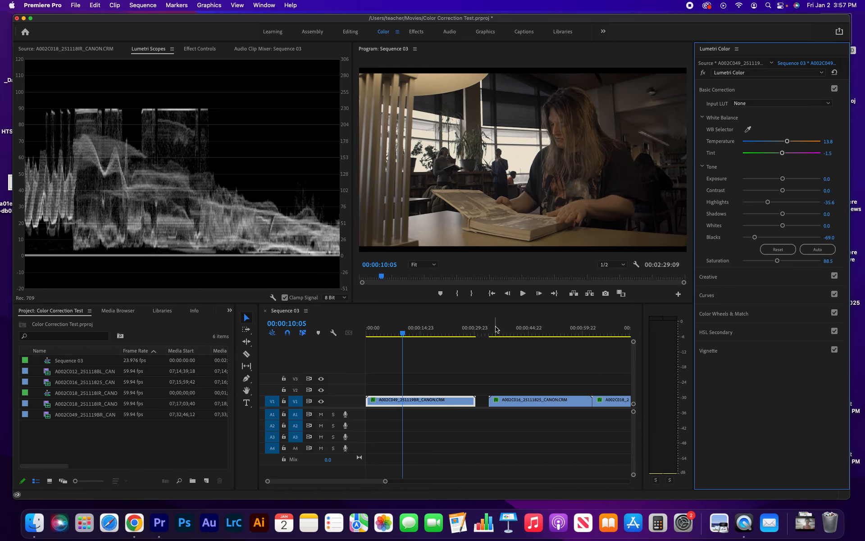
{"action": "key", "text": "space"}
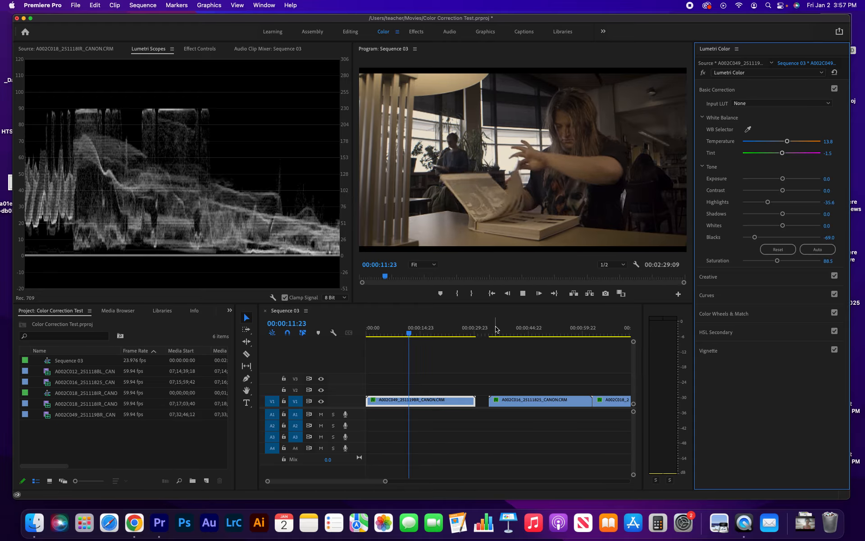
{"action": "key", "text": "space"}
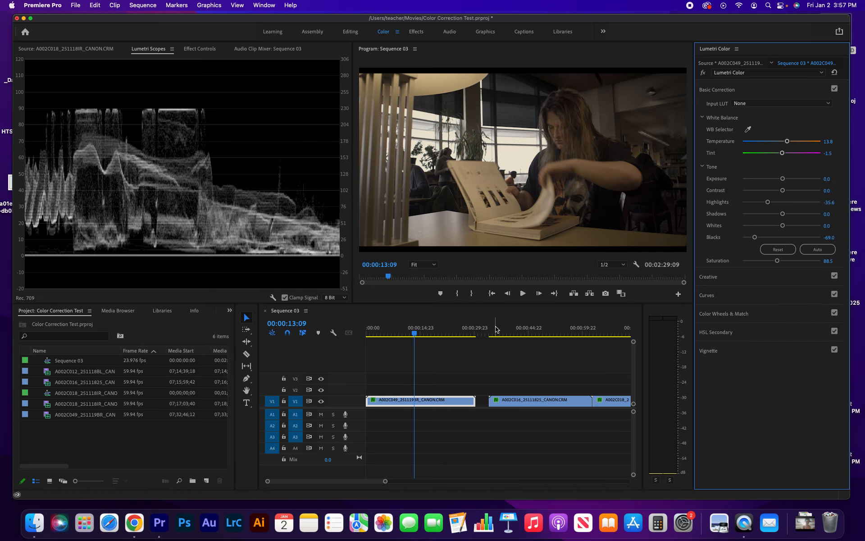
Move the playhead to 00:00:48:23 in the parking-lot clip and white-balance it by sampling the white van with the WB Selector.
{"action": "left_click", "coordinate": [465, 328]}
{"action": "scroll", "coordinate": [476, 358], "scroll_direction": "down", "scroll_amount": 3}
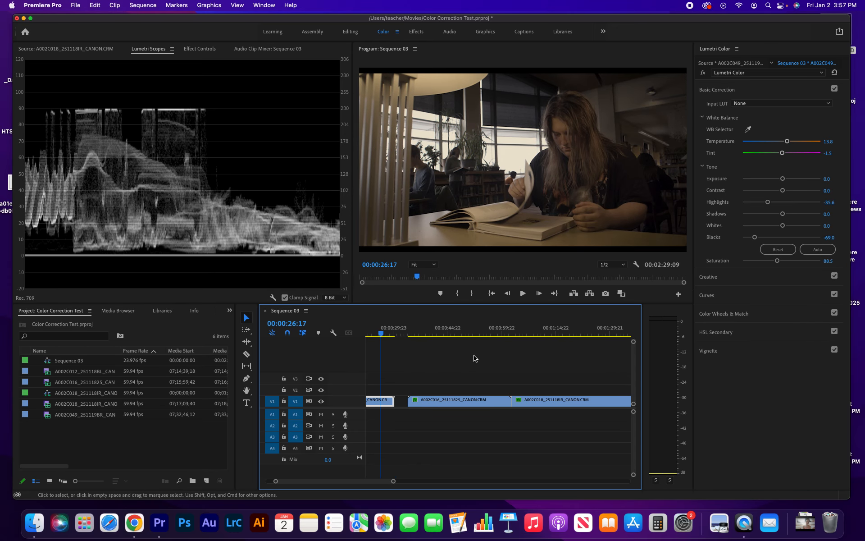
{"action": "scroll", "coordinate": [473, 359], "scroll_direction": "down", "scroll_amount": 1}
{"action": "left_click_drag", "start_coordinate": [386, 337], "coordinate": [447, 335]}
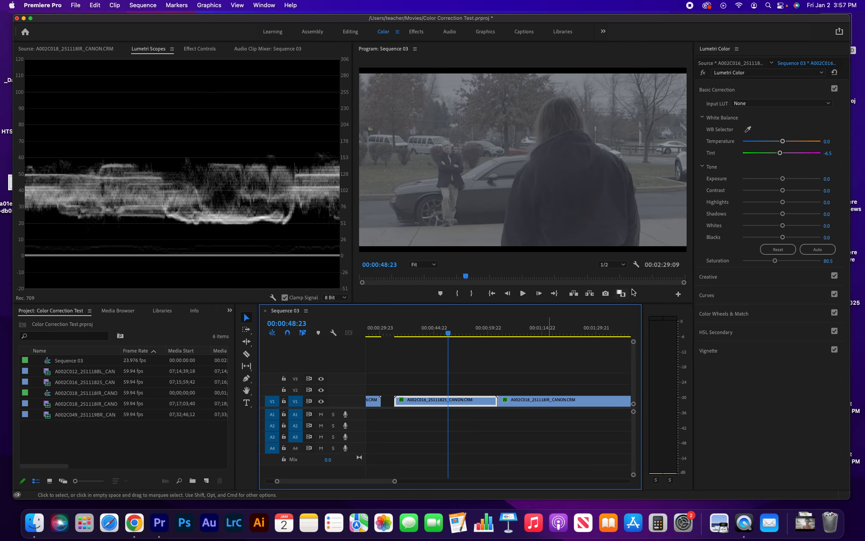
{"action": "left_click", "coordinate": [777, 91]}
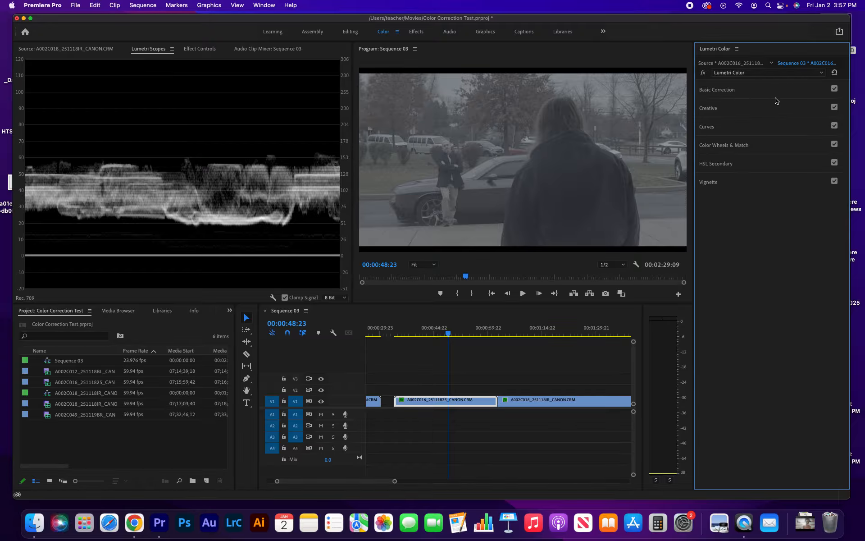
{"action": "left_click", "coordinate": [773, 91]}
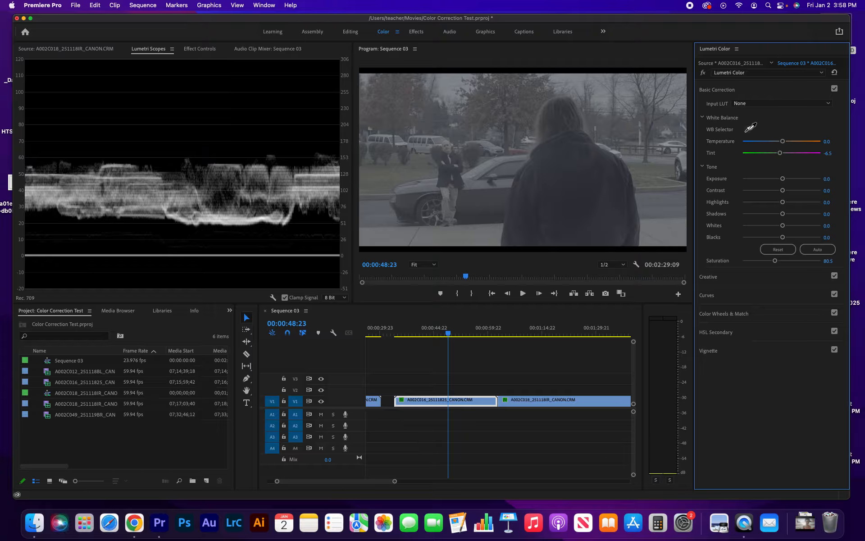
{"action": "left_click", "coordinate": [750, 128]}
{"action": "left_click", "coordinate": [422, 147]}
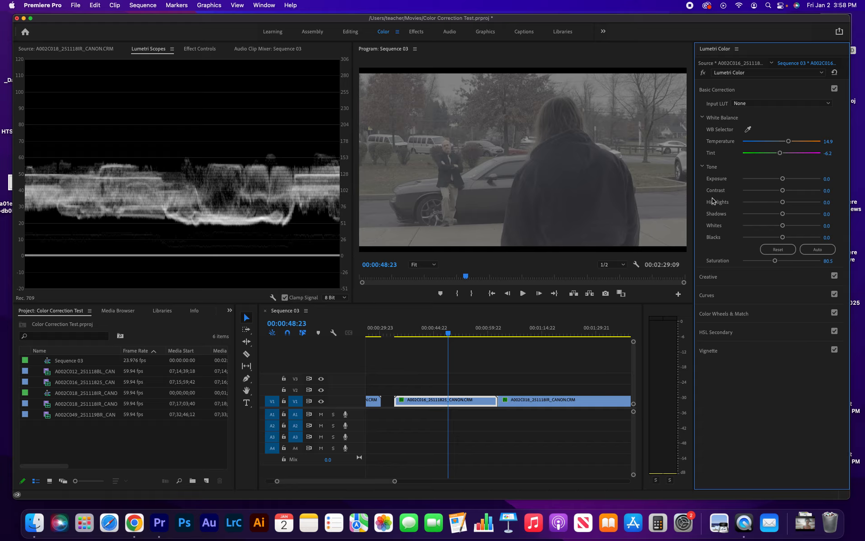
Shape the white RGB curve of the parking-lot clip into an S-curve with a raised highlight point and a lowered shadow point.
{"action": "left_click", "coordinate": [775, 93]}
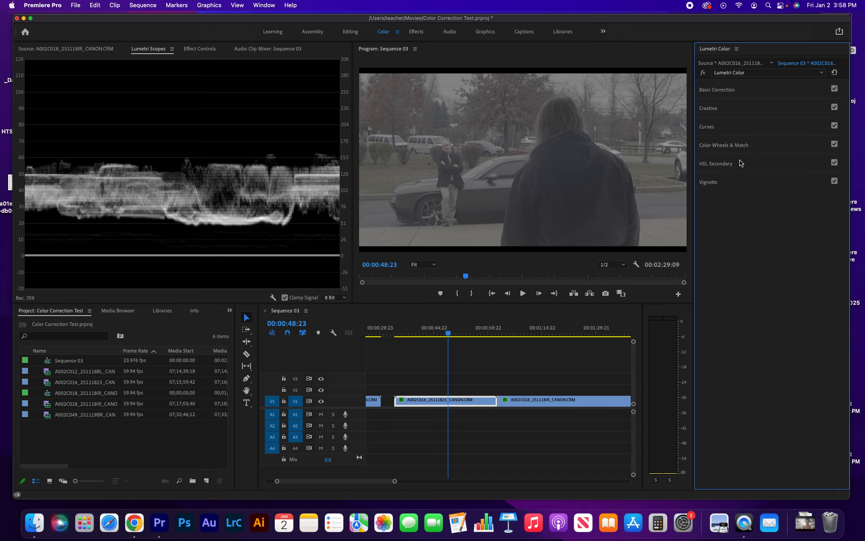
{"action": "left_click", "coordinate": [767, 130]}
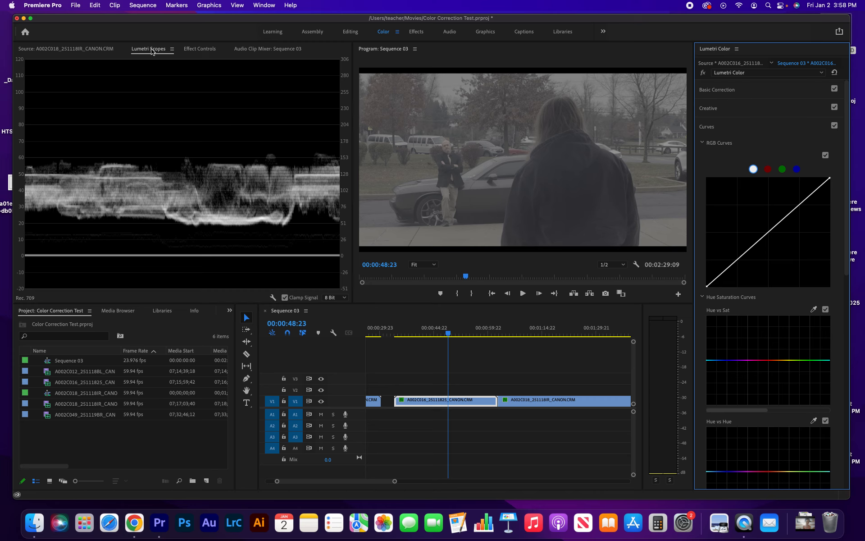
{"action": "right_click", "coordinate": [167, 128]}
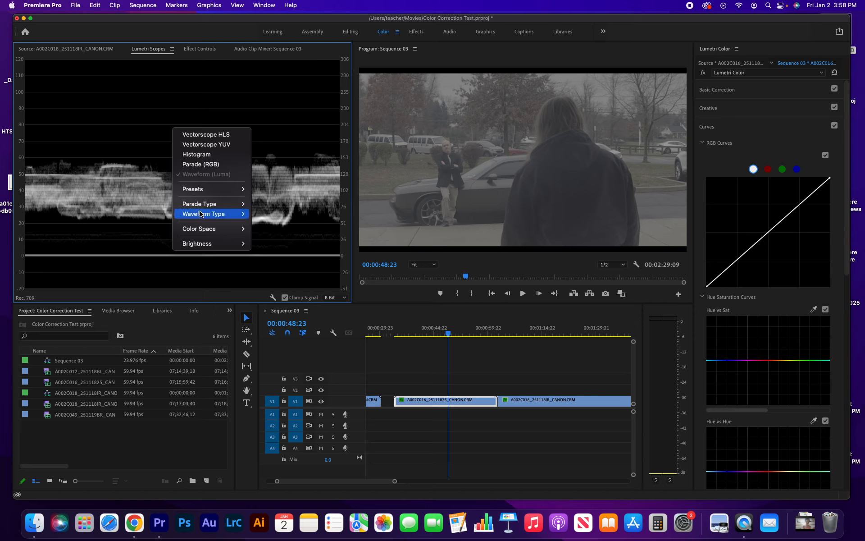
{"action": "mouse_move", "coordinate": [211, 214]}
{"action": "left_click", "coordinate": [304, 154]}
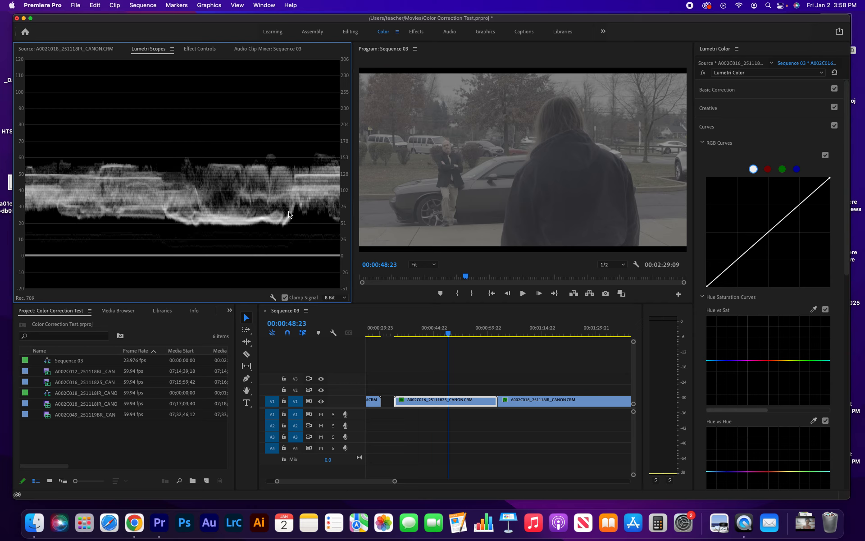
{"action": "left_click", "coordinate": [799, 204]}
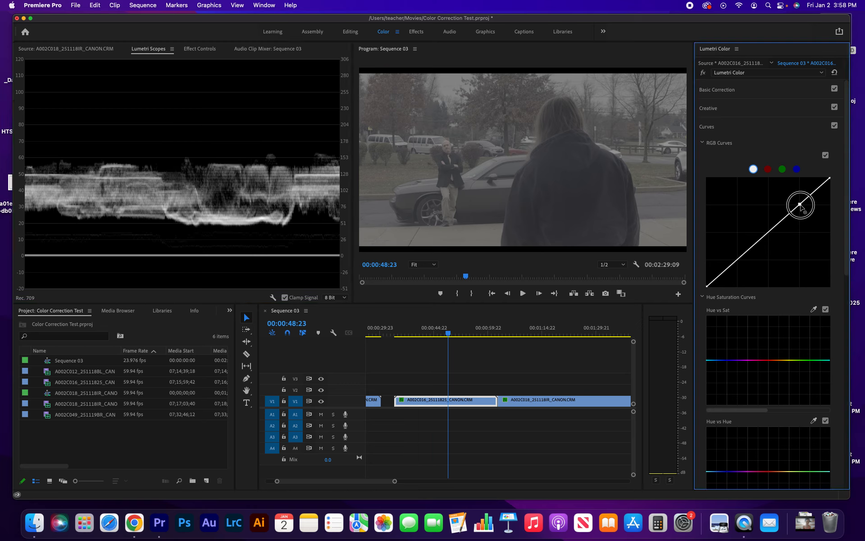
{"action": "left_click_drag", "start_coordinate": [800, 205], "coordinate": [792, 196]}
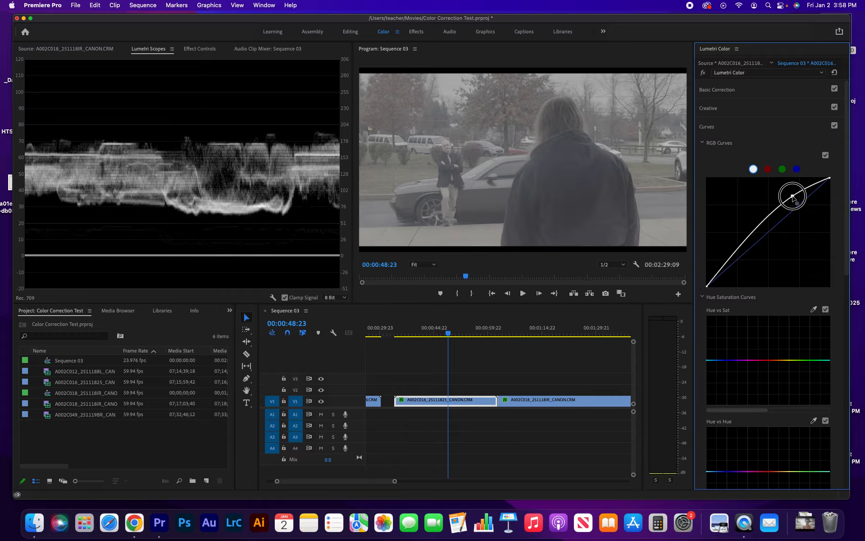
{"action": "left_click_drag", "start_coordinate": [733, 256], "coordinate": [746, 270]}
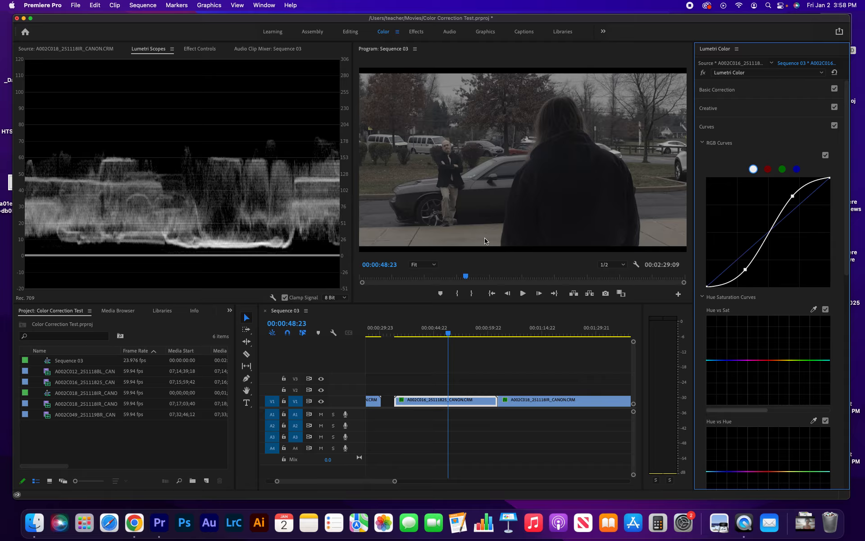
{"action": "left_click_drag", "start_coordinate": [793, 197], "coordinate": [787, 191]}
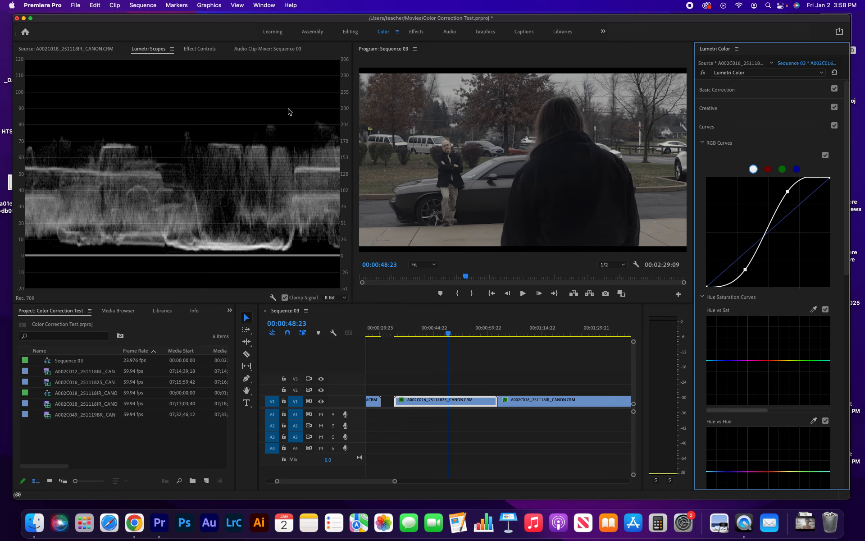
{"action": "left_click_drag", "start_coordinate": [788, 192], "coordinate": [793, 196]}
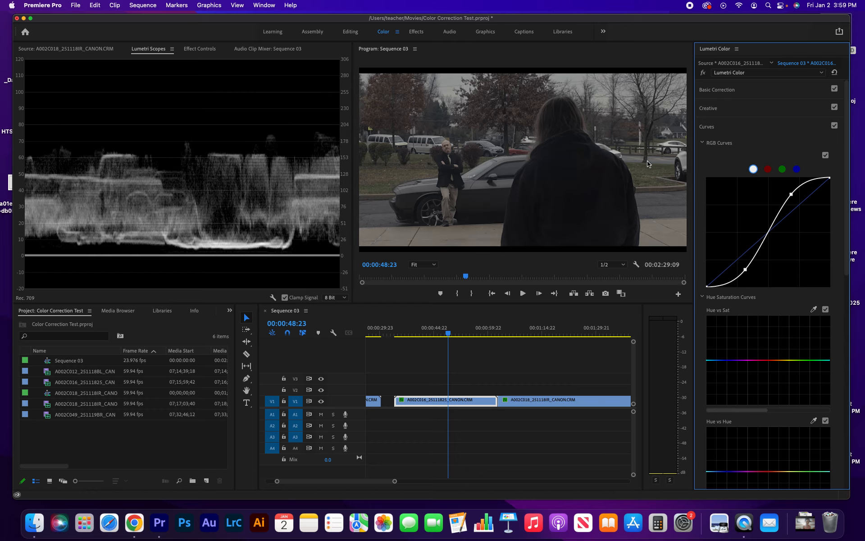
In Basic Correction, keep Exposure at 0.0, raise Highlights to 18.4, and slightly increase Saturation on the parking-lot clip.
{"action": "left_click", "coordinate": [765, 128]}
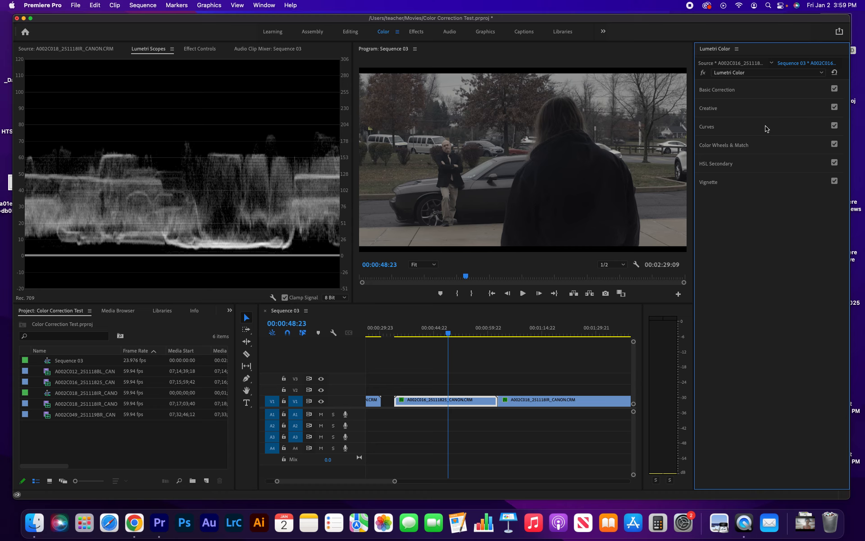
{"action": "left_click", "coordinate": [761, 89]}
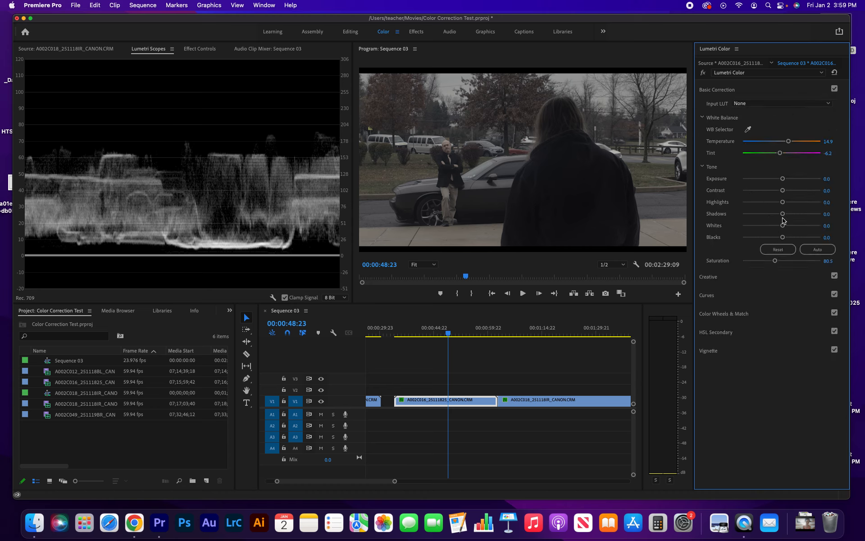
{"action": "left_click_drag", "start_coordinate": [783, 178], "coordinate": [790, 203]}
{"action": "double_click", "coordinate": [785, 179]}
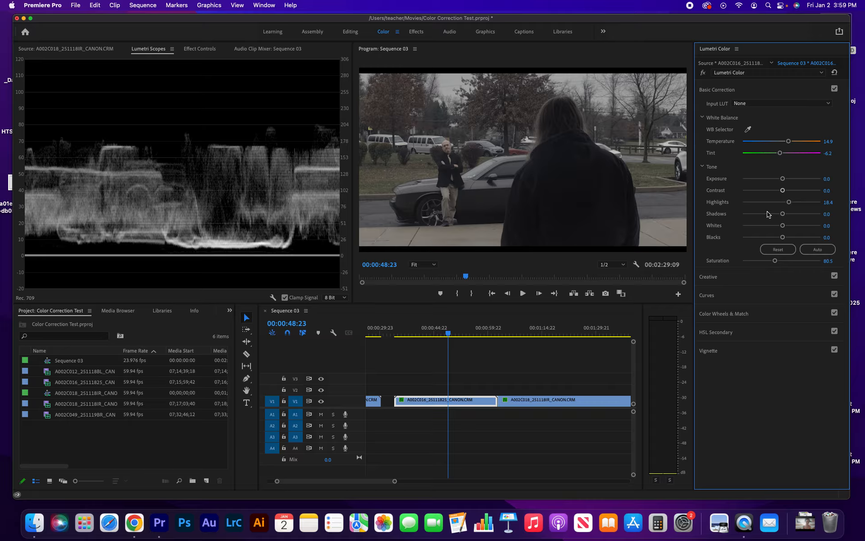
{"action": "left_click_drag", "start_coordinate": [775, 260], "coordinate": [778, 263]}
{"action": "left_click", "coordinate": [766, 90]}
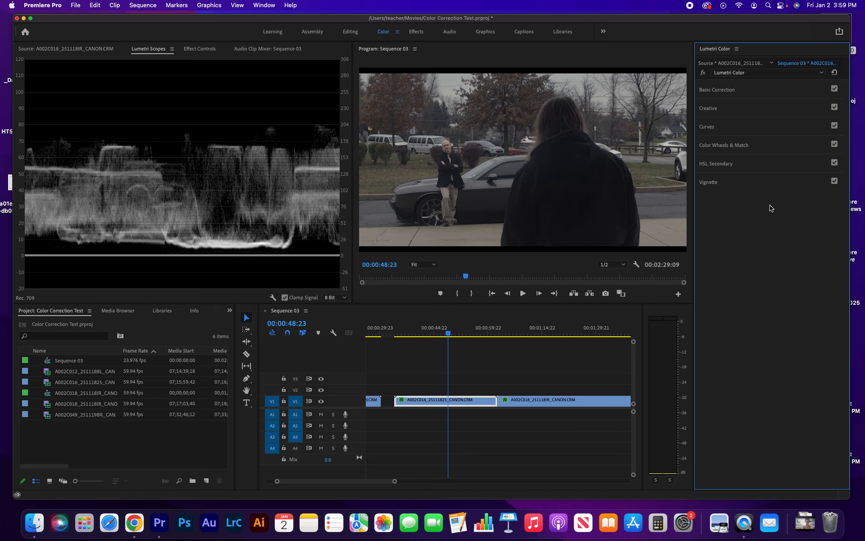
Apply a vignette with Amount -3.0 and Feather 71.8 to the parking-lot clip, and check the look in full-panel playback.
{"action": "left_click", "coordinate": [757, 182]}
{"action": "left_click_drag", "start_coordinate": [783, 196], "coordinate": [709, 198]}
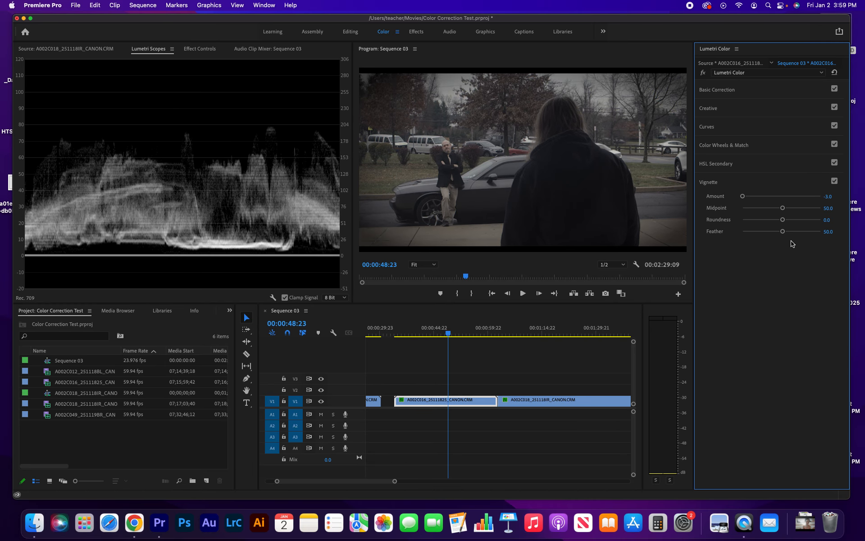
{"action": "mouse_move", "coordinate": [784, 234]}
{"action": "left_mouse_down"}
{"action": "mouse_move", "coordinate": [817, 235]}
{"action": "mouse_move", "coordinate": [799, 234]}
{"action": "left_mouse_up"}
{"action": "left_click", "coordinate": [415, 164]}
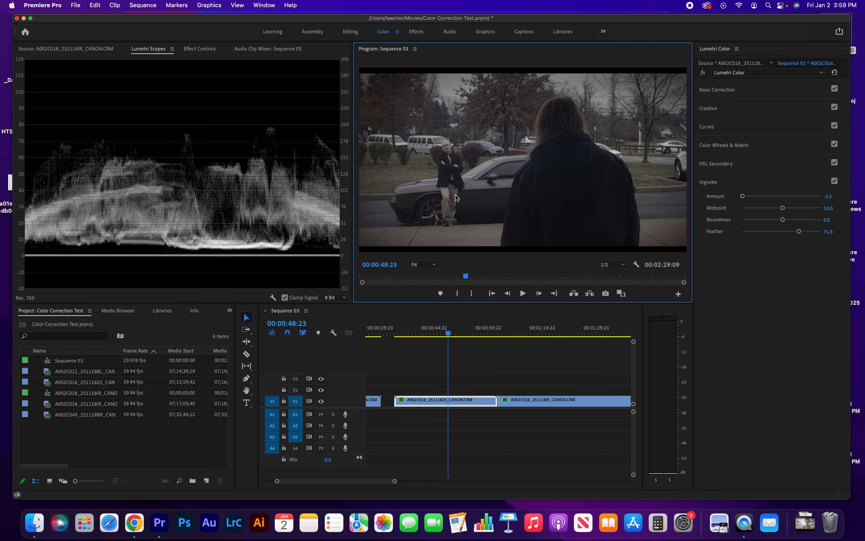
{"action": "key", "text": "grave"}
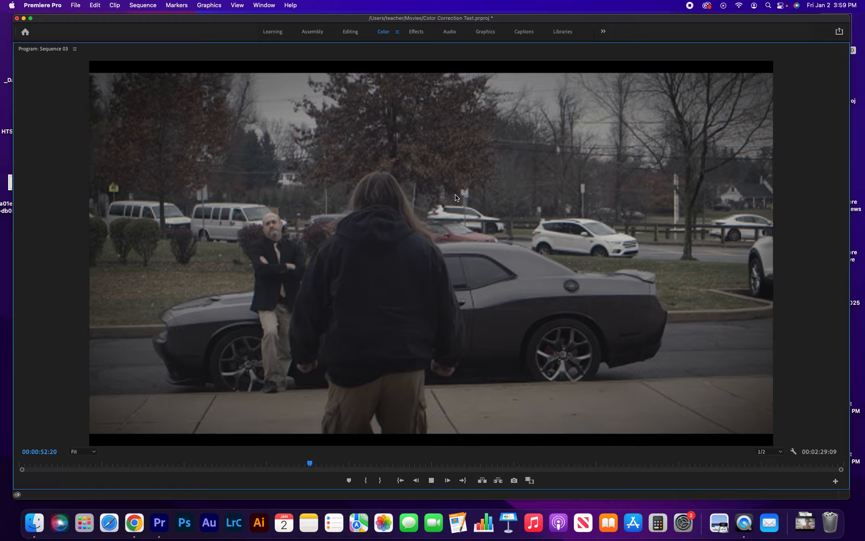
{"action": "key", "text": "space"}
{"action": "key", "text": "grave"}
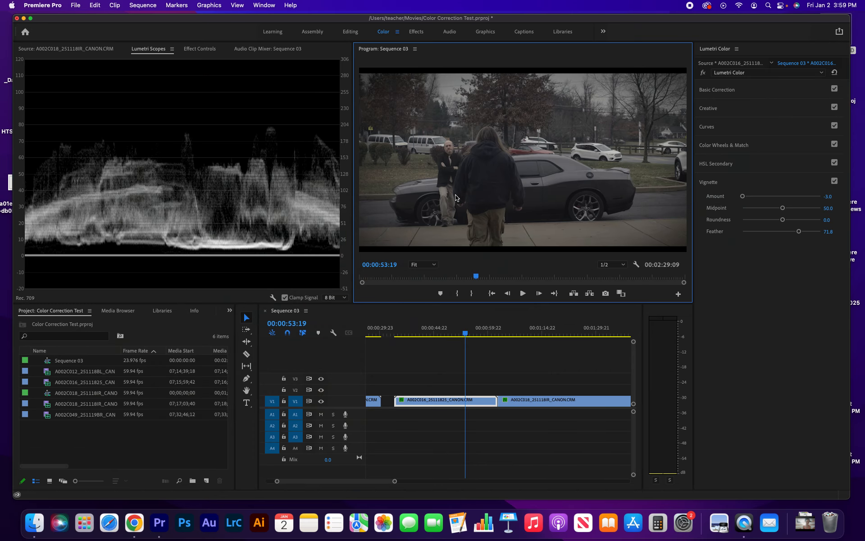
{"action": "left_click", "coordinate": [780, 182]}
At 00:00:55:02 in the parking-lot clip, set Basic Correction Blacks to -29.9 and Temperature to 23.0.
{"action": "left_click_drag", "start_coordinate": [495, 333], "coordinate": [470, 334]}
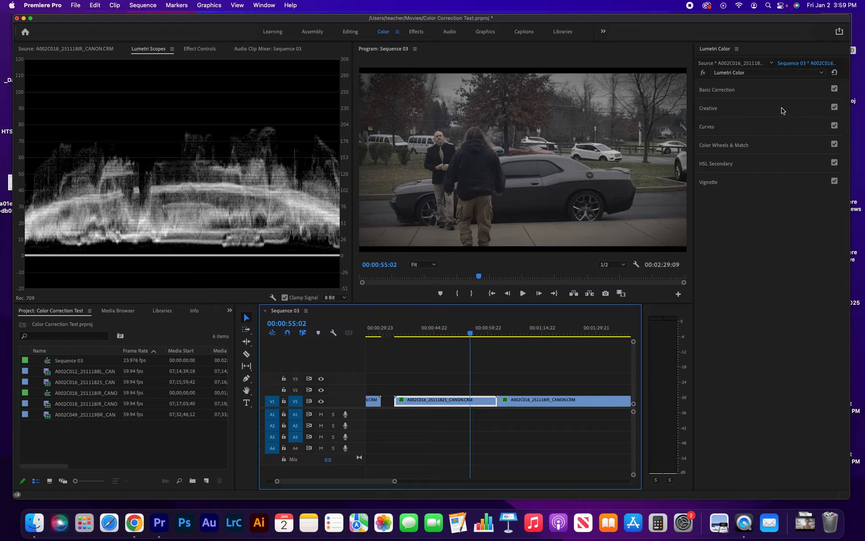
{"action": "left_click", "coordinate": [778, 93]}
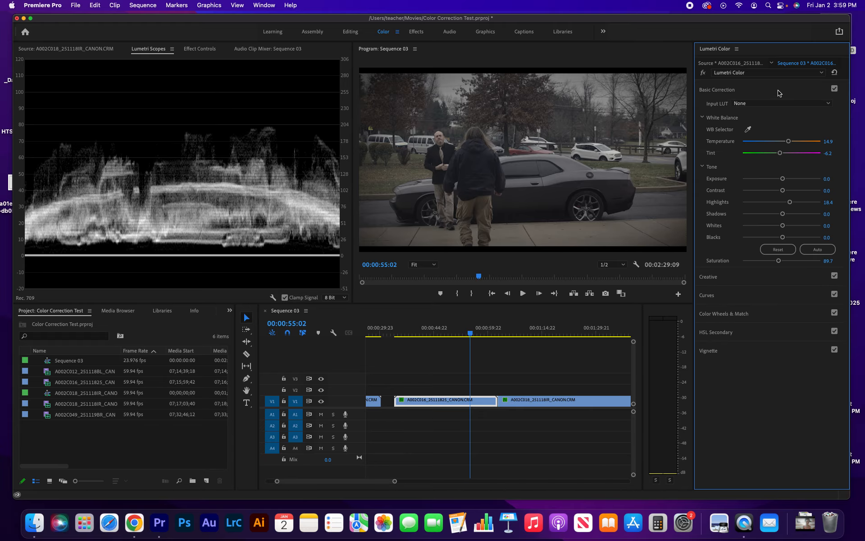
{"action": "left_click_drag", "start_coordinate": [782, 238], "coordinate": [770, 238]}
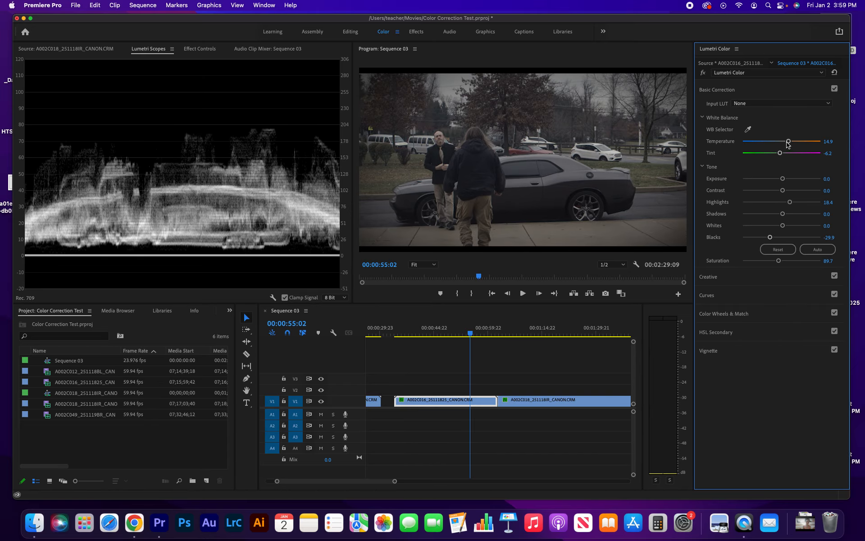
{"action": "left_click_drag", "start_coordinate": [788, 143], "coordinate": [791, 140]}
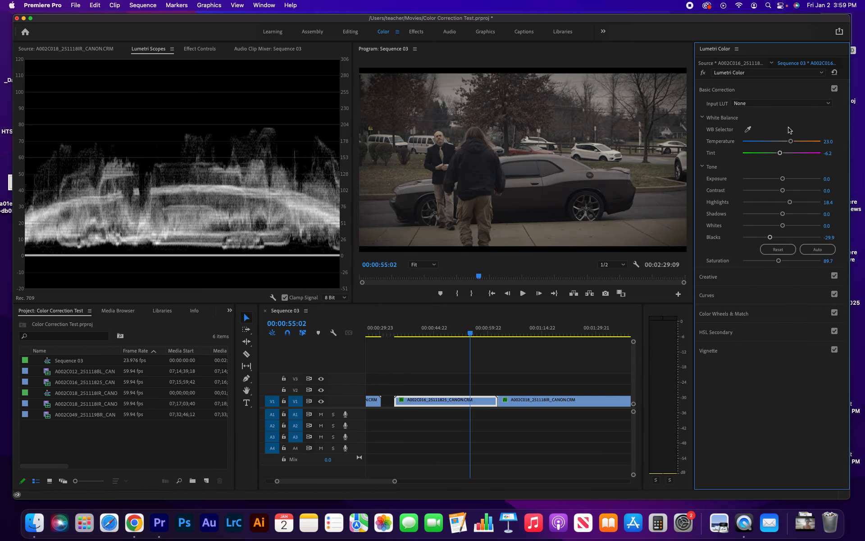
{"action": "left_click", "coordinate": [783, 92]}
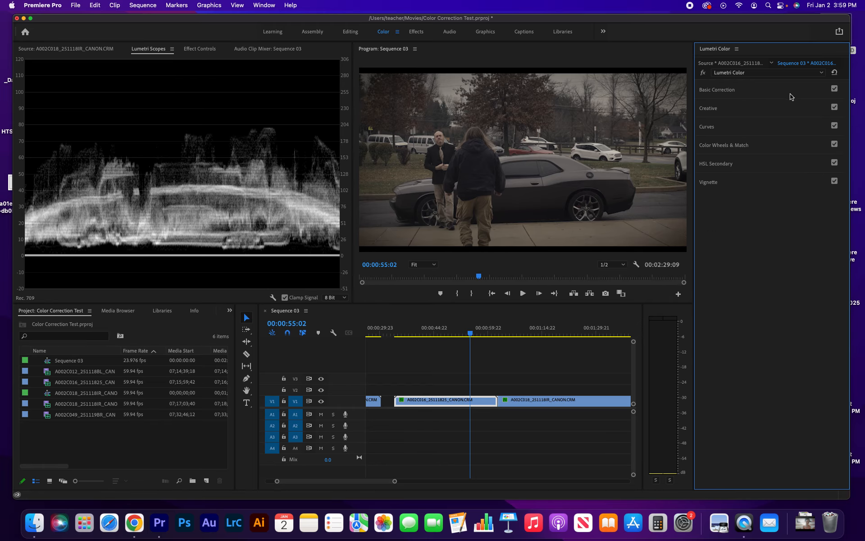
Copy the graded wide parking-lot clip and move the playhead to 00:01:11:16 in the following close-up clip.
{"action": "mouse_move", "coordinate": [452, 332]}
{"action": "left_mouse_down"}
{"action": "mouse_move", "coordinate": [433, 332]}
{"action": "mouse_move", "coordinate": [575, 333]}
{"action": "mouse_move", "coordinate": [465, 336]}
{"action": "left_mouse_up"}
{"action": "right_click", "coordinate": [445, 407]}
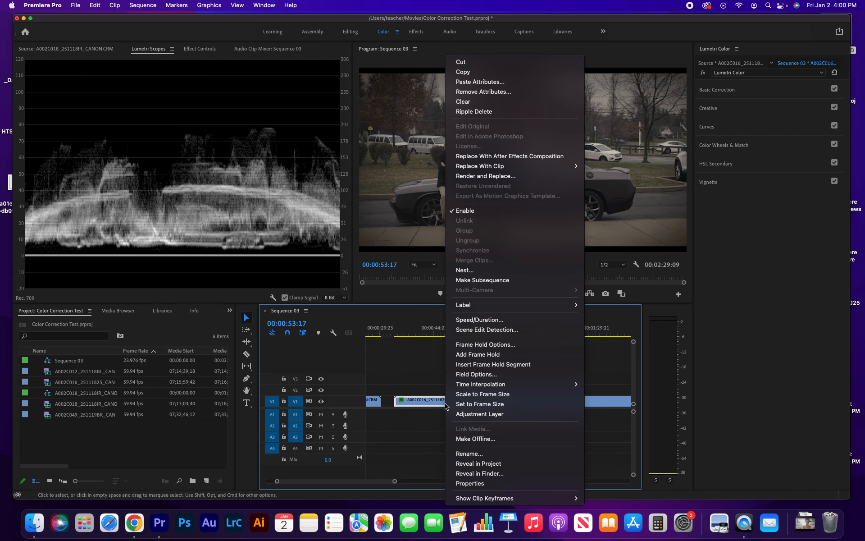
{"action": "left_click", "coordinate": [488, 73]}
{"action": "left_click", "coordinate": [531, 333]}
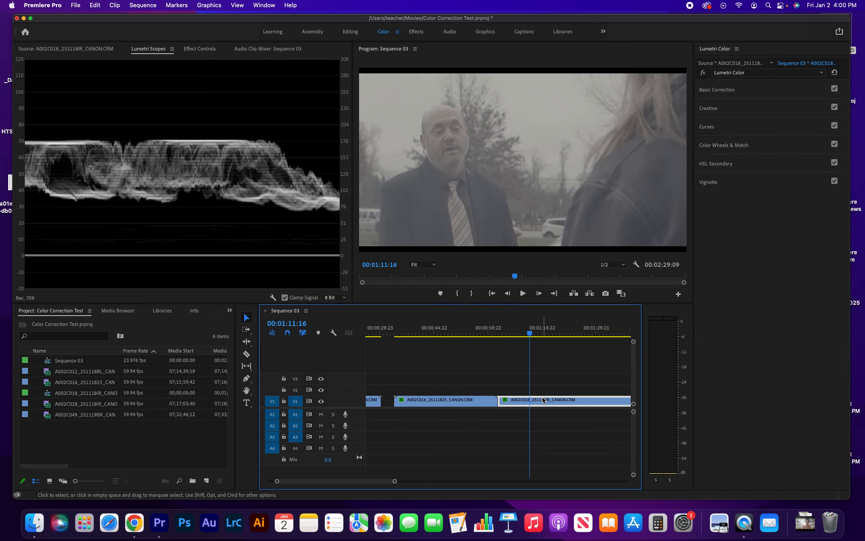
Paste only the Lumetri Color effect from the copied clip's attributes onto the close-up clip A002C018.
{"action": "left_click_drag", "start_coordinate": [434, 372], "coordinate": [555, 421]}
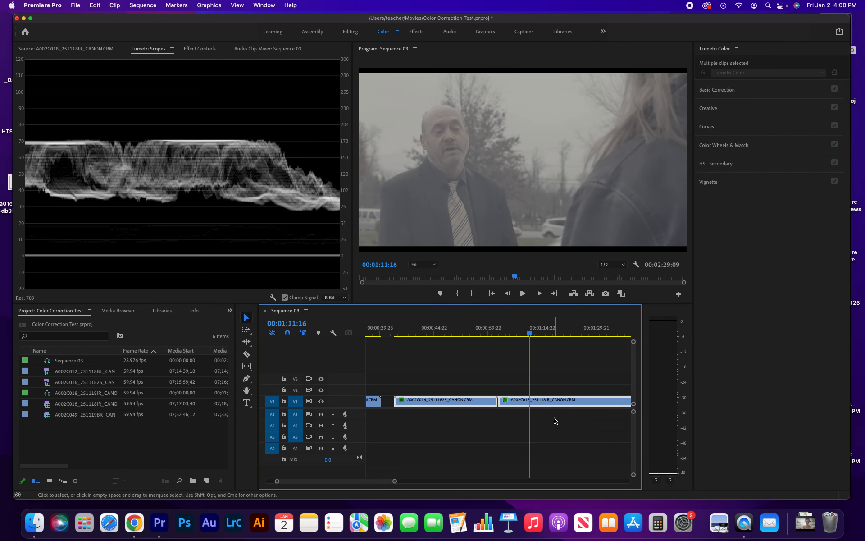
{"action": "left_click_drag", "start_coordinate": [445, 375], "coordinate": [547, 430]}
{"action": "left_click", "coordinate": [554, 389]}
{"action": "left_click", "coordinate": [547, 406]}
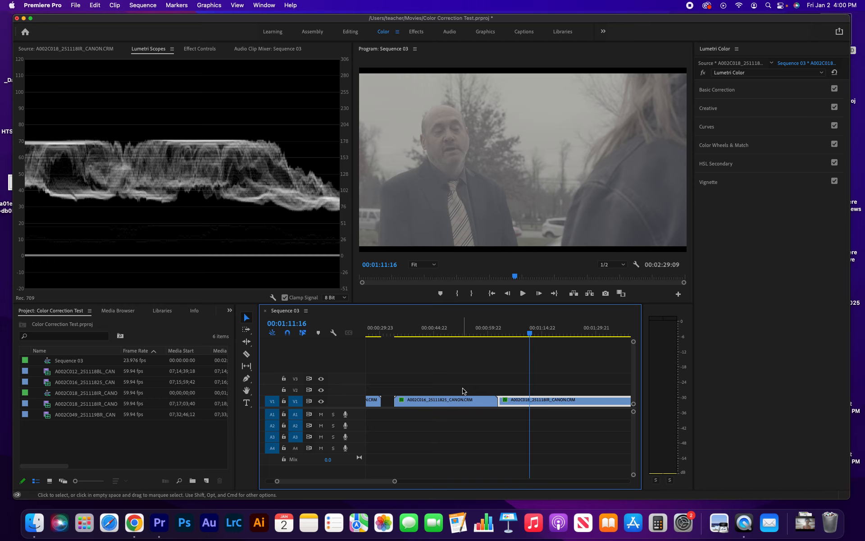
{"action": "right_click", "coordinate": [549, 404]}
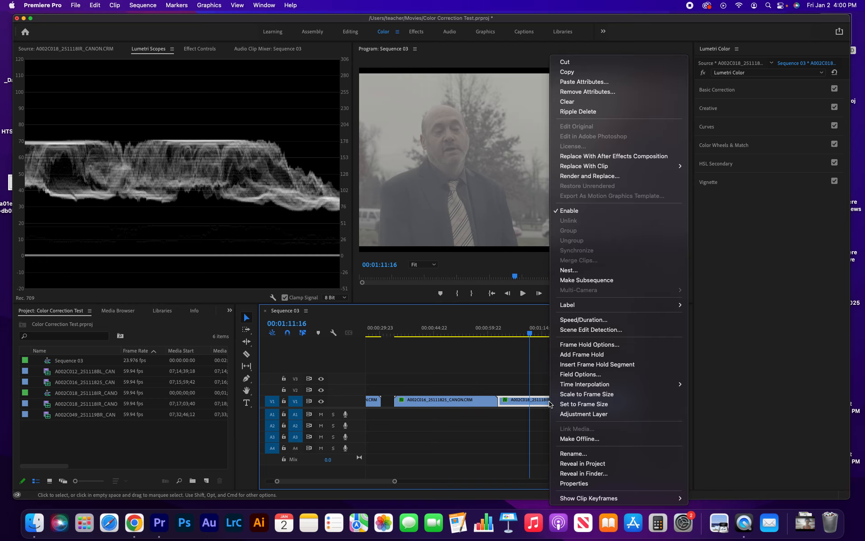
{"action": "left_click", "coordinate": [583, 82]}
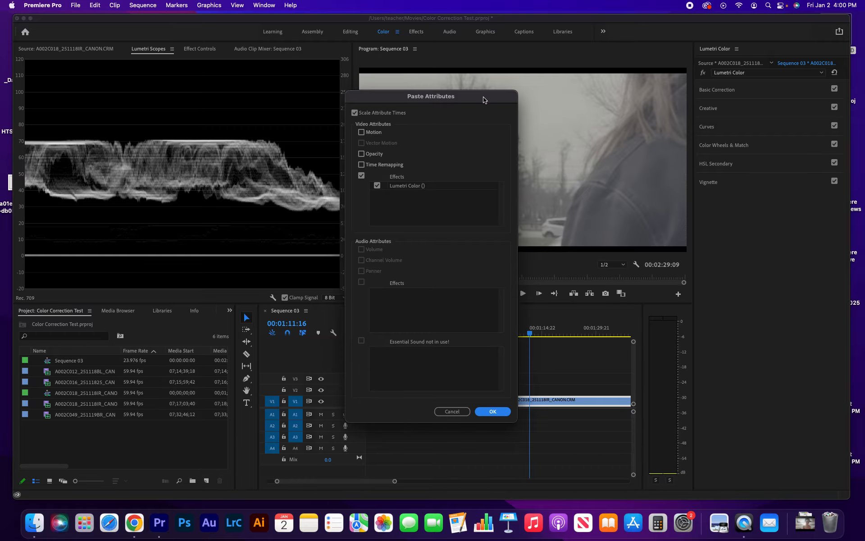
{"action": "left_click_drag", "start_coordinate": [484, 100], "coordinate": [293, 81]}
{"action": "left_click", "coordinate": [303, 392]}
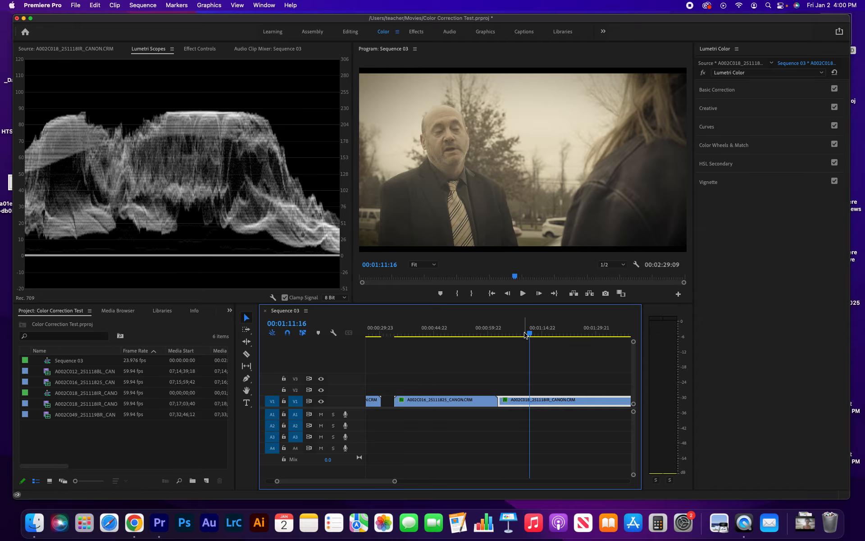
Set the close-up clip's Temperature to 17.2, Highlights to -28.7 and Whites to -10.3, and compare it with the wide shot.
{"action": "mouse_move", "coordinate": [528, 337]}
{"action": "left_mouse_down"}
{"action": "mouse_move", "coordinate": [477, 336]}
{"action": "mouse_move", "coordinate": [530, 336]}
{"action": "left_mouse_up"}
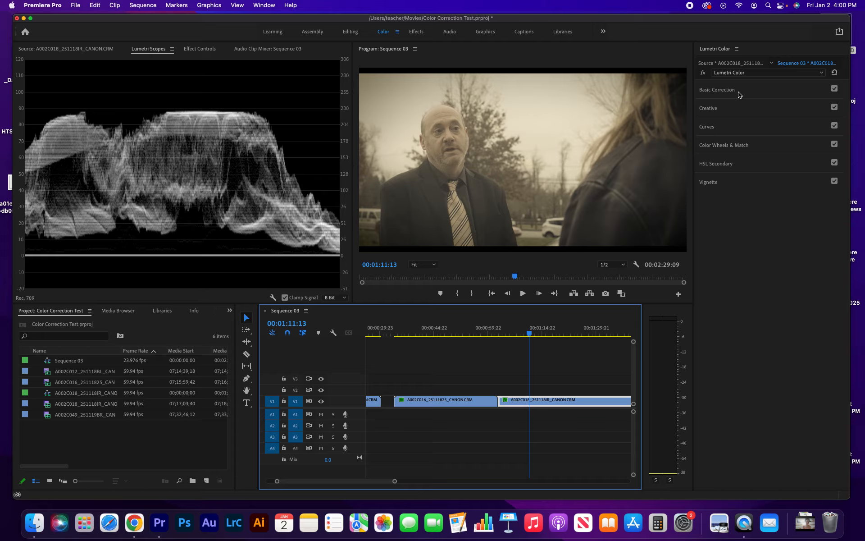
{"action": "left_click", "coordinate": [761, 90]}
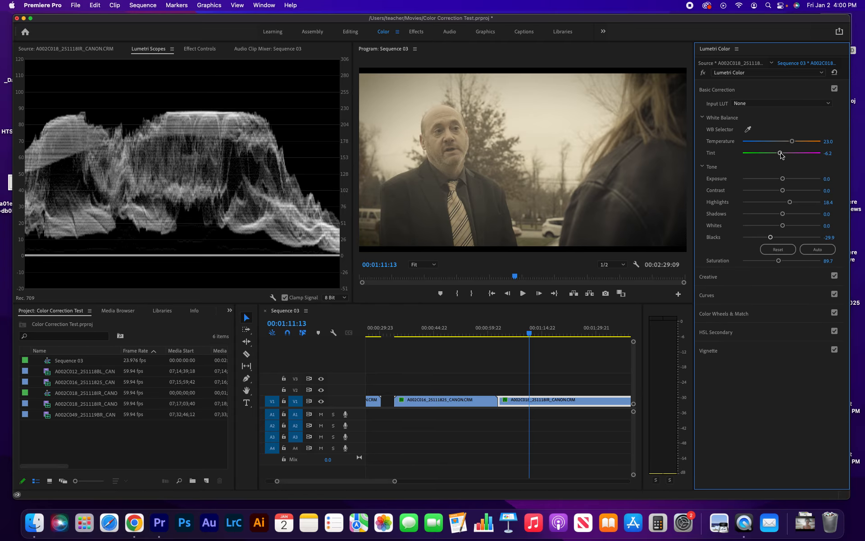
{"action": "left_click_drag", "start_coordinate": [792, 141], "coordinate": [788, 144]}
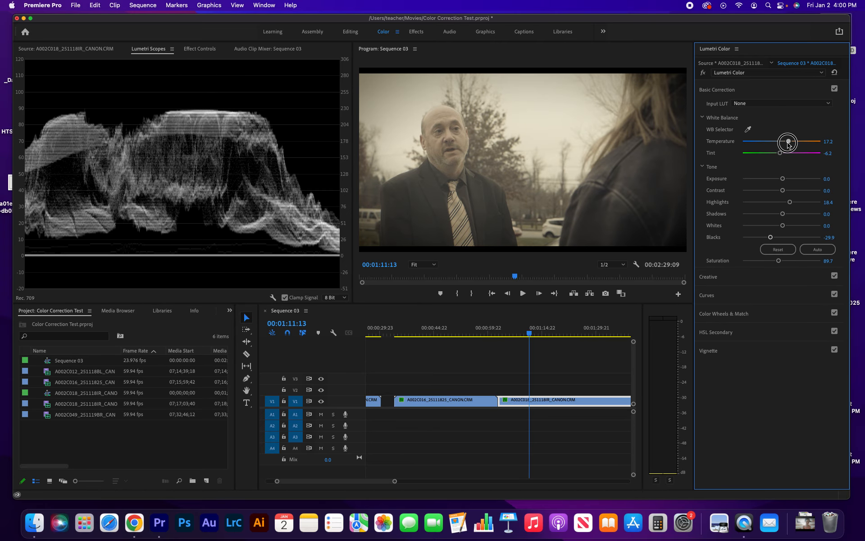
{"action": "left_click_drag", "start_coordinate": [788, 202], "coordinate": [777, 225]}
{"action": "left_click", "coordinate": [459, 336]}
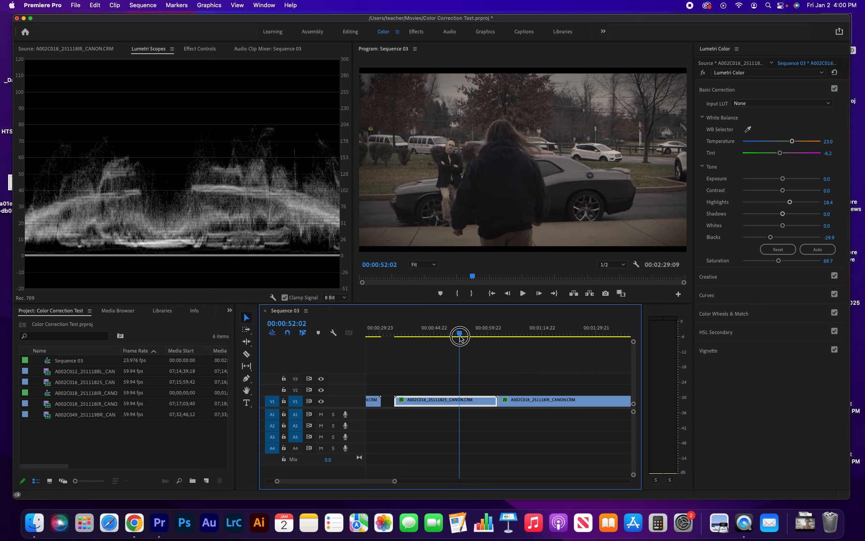
{"action": "left_click_drag", "start_coordinate": [460, 336], "coordinate": [532, 334]}
{"action": "left_click", "coordinate": [548, 362]}
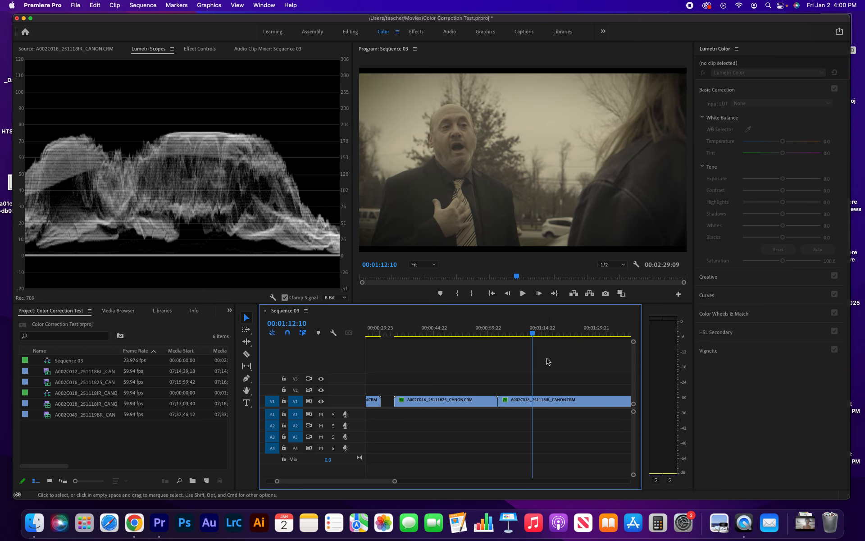
{"action": "left_click", "coordinate": [539, 400]}
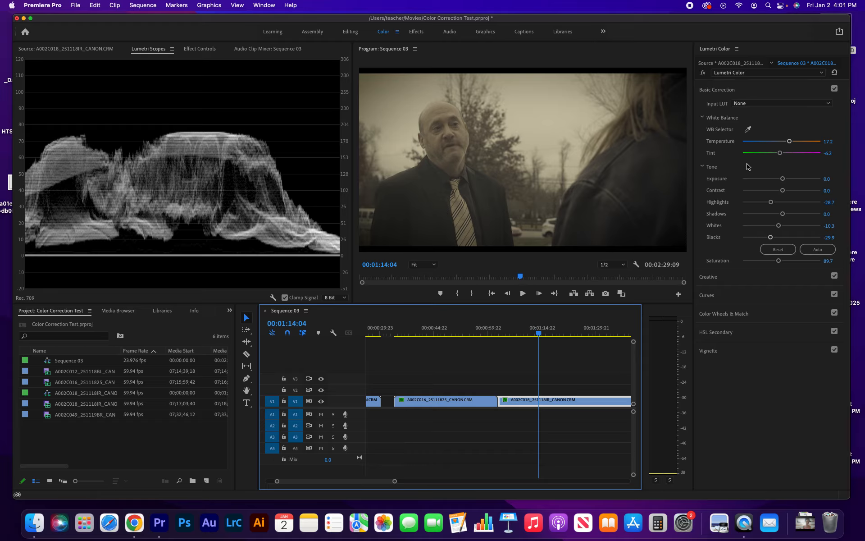
Reset the close-up clip's Tone settings and Temperature to 0.0, and review its pasted RGB curve and vignette.
{"action": "left_click", "coordinate": [769, 250]}
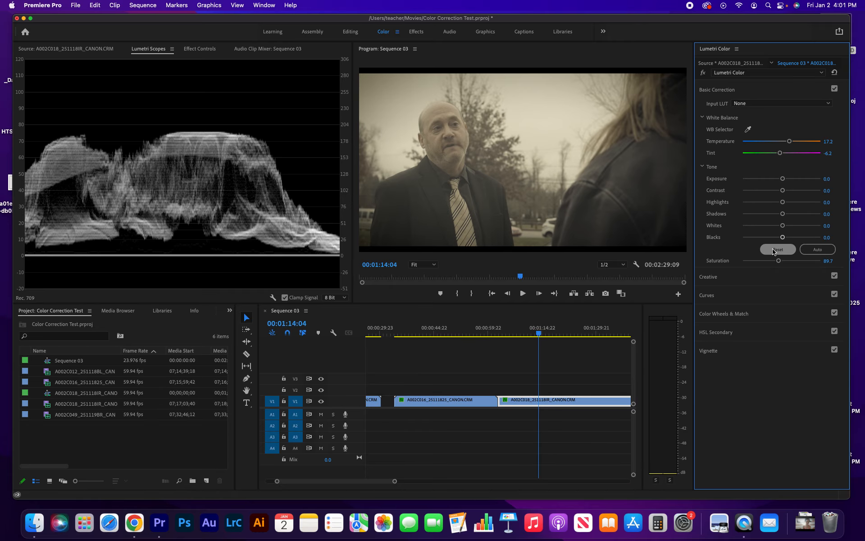
{"action": "double_click", "coordinate": [791, 143]}
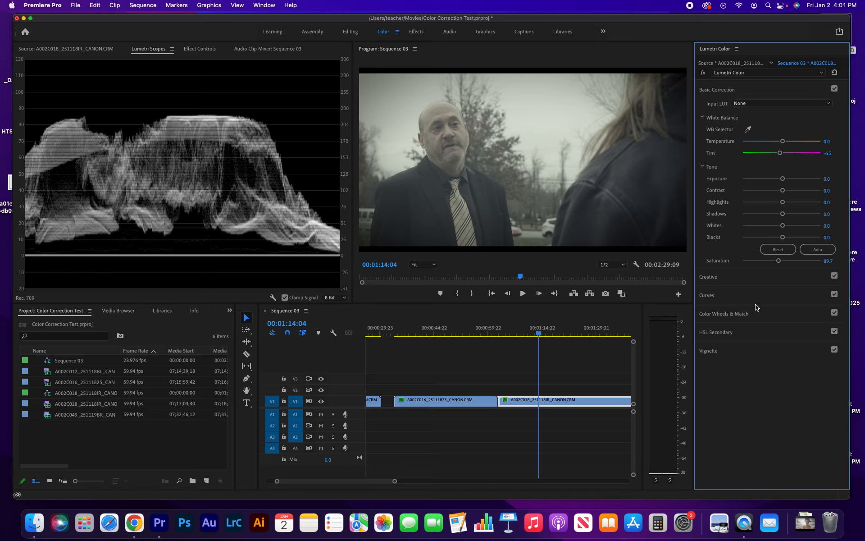
{"action": "left_click", "coordinate": [770, 296]}
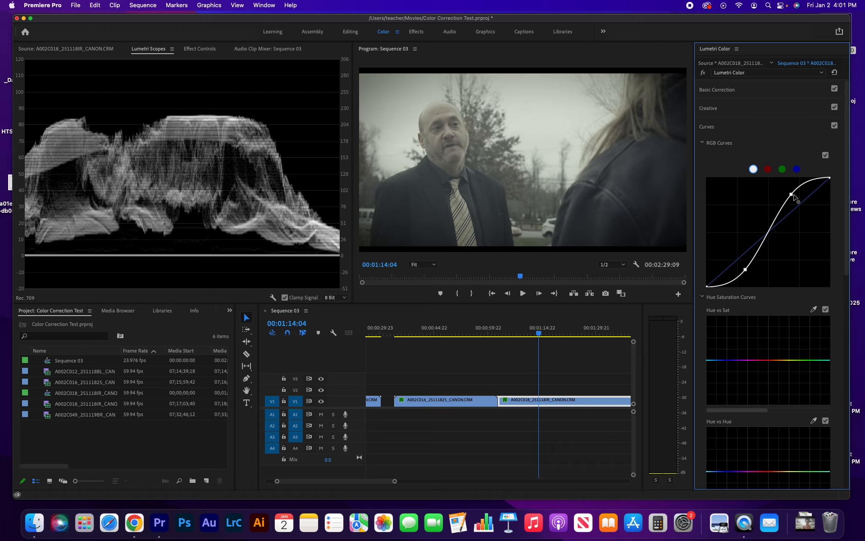
{"action": "left_click", "coordinate": [777, 129]}
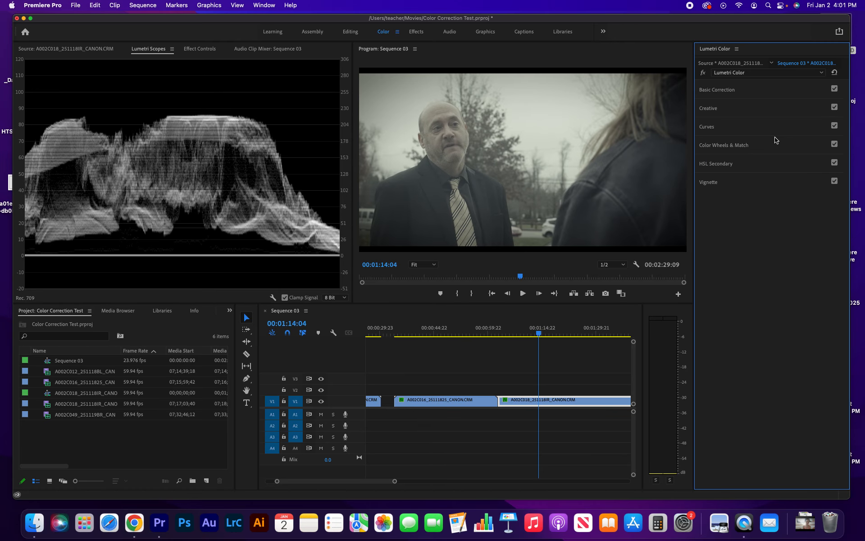
{"action": "left_click", "coordinate": [770, 180]}
{"action": "left_click", "coordinate": [769, 181]}
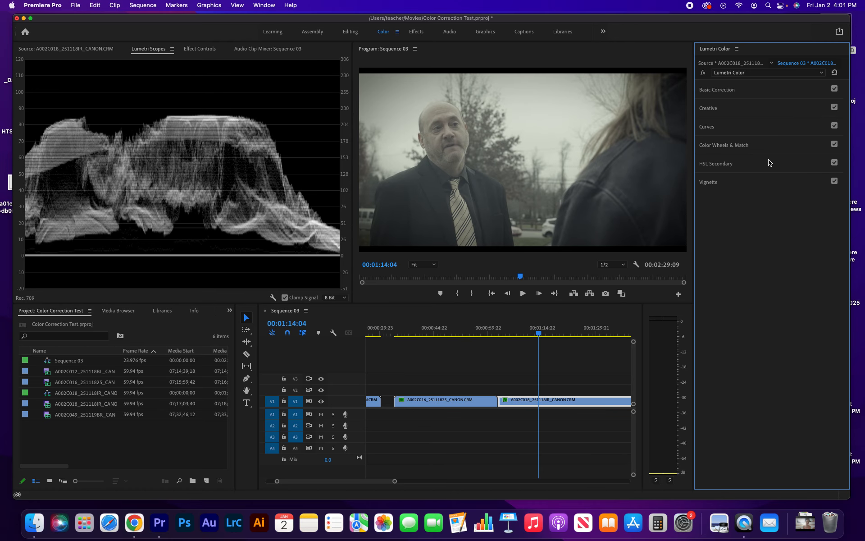
In Basic Correction, set the close-up clip's Temperature to 18.4 and Blacks to -42.5.
{"action": "left_click", "coordinate": [762, 89]}
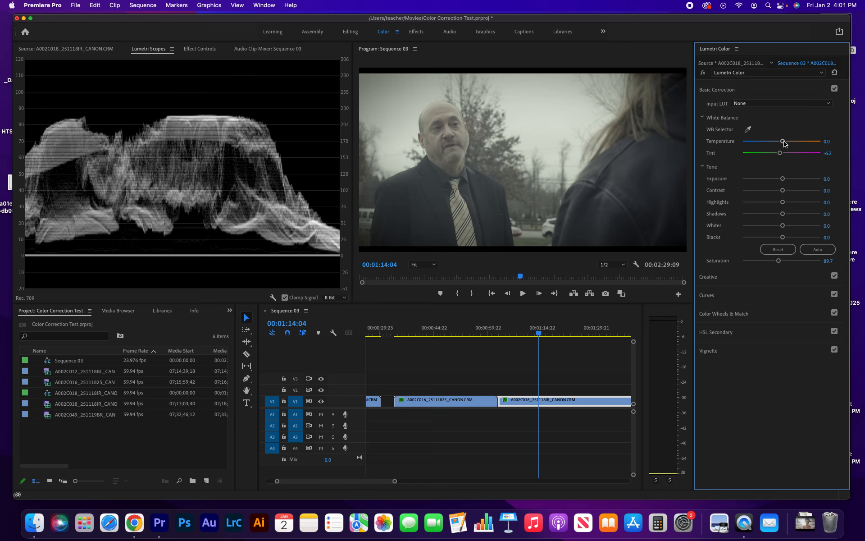
{"action": "left_click_drag", "start_coordinate": [782, 142], "coordinate": [789, 141]}
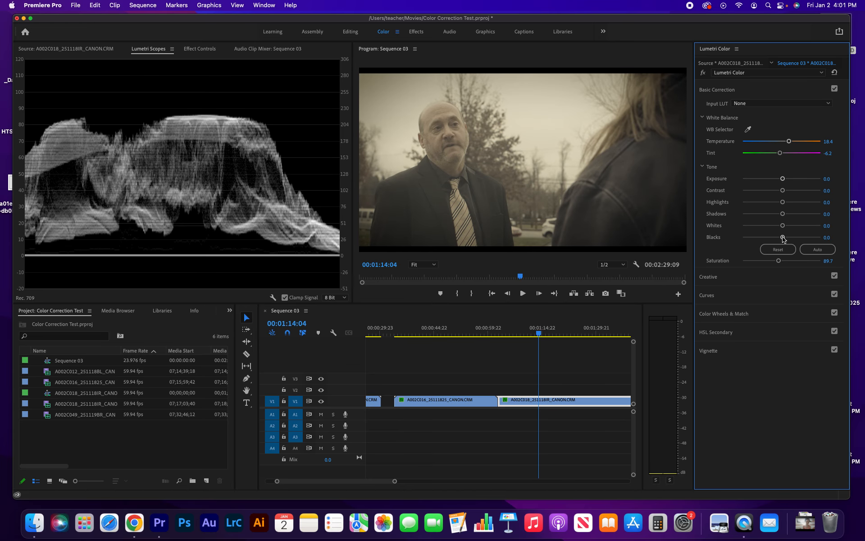
{"action": "left_click_drag", "start_coordinate": [784, 239], "coordinate": [767, 238]}
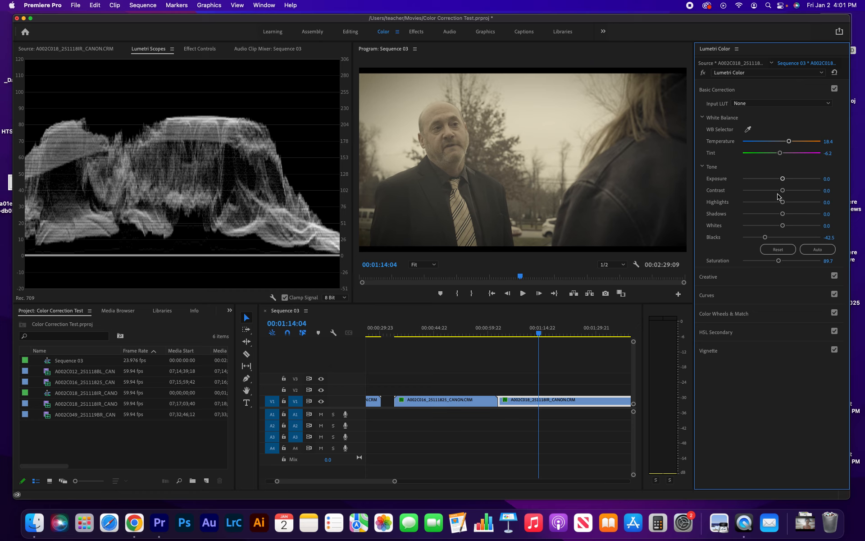
Compare the close-up with the wide shot, set the close-up's Temperature to 9.2, and check its RGB curve.
{"action": "left_click", "coordinate": [478, 333]}
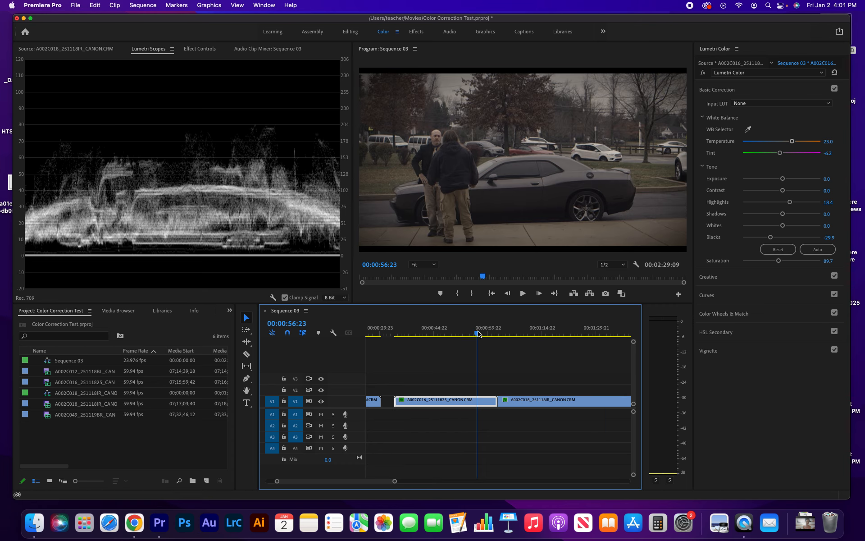
{"action": "left_click", "coordinate": [529, 332]}
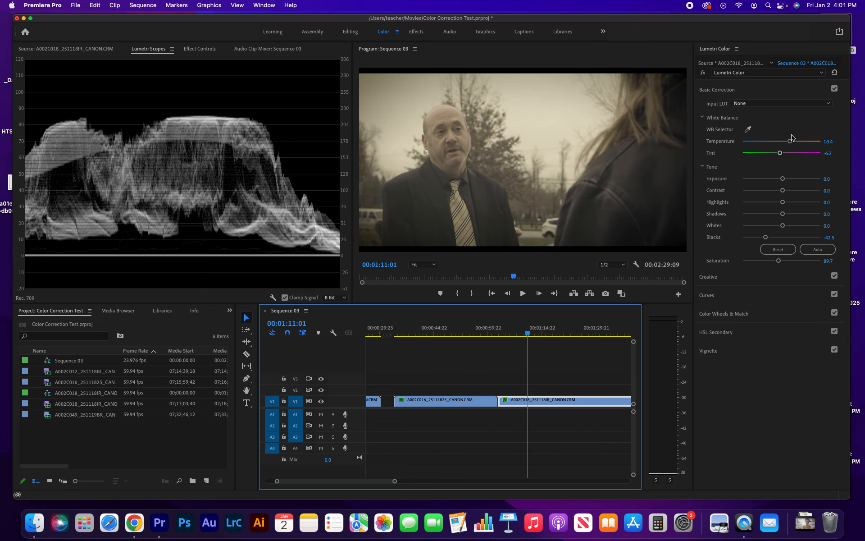
{"action": "left_click_drag", "start_coordinate": [789, 141], "coordinate": [785, 142]}
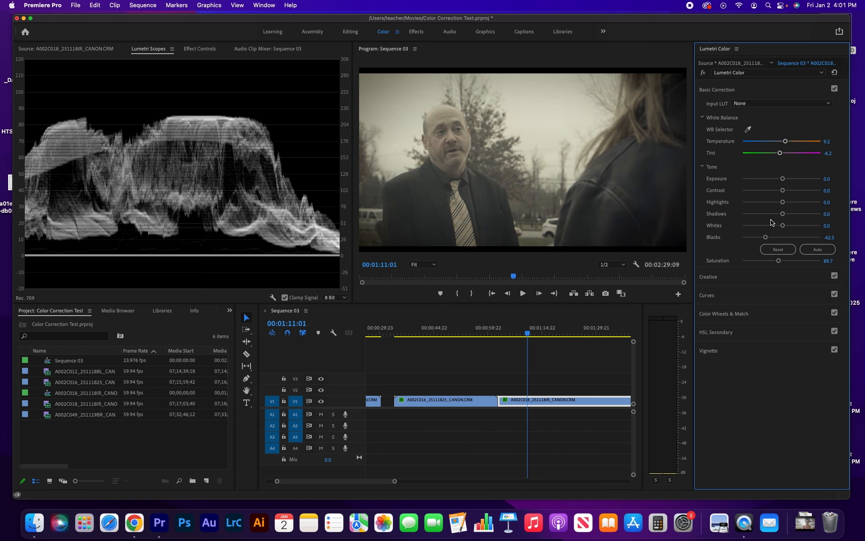
{"action": "left_click", "coordinate": [766, 295]}
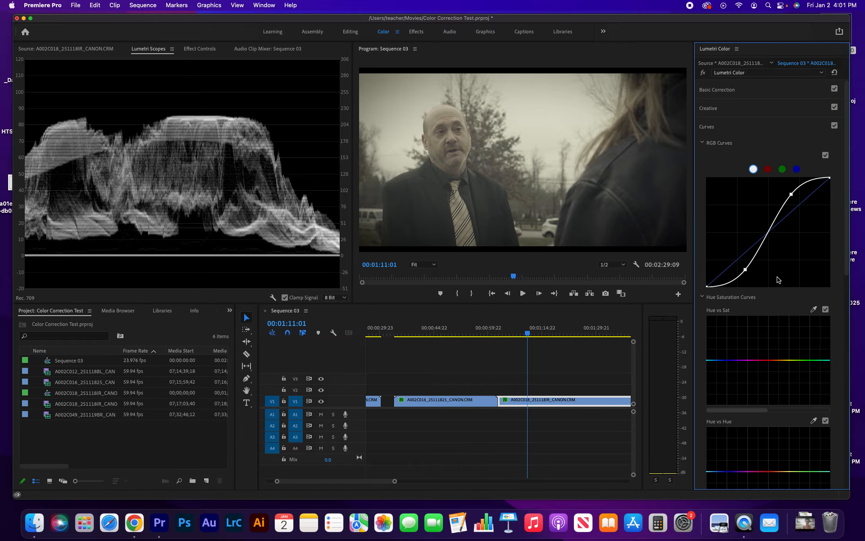
{"action": "left_click", "coordinate": [770, 130]}
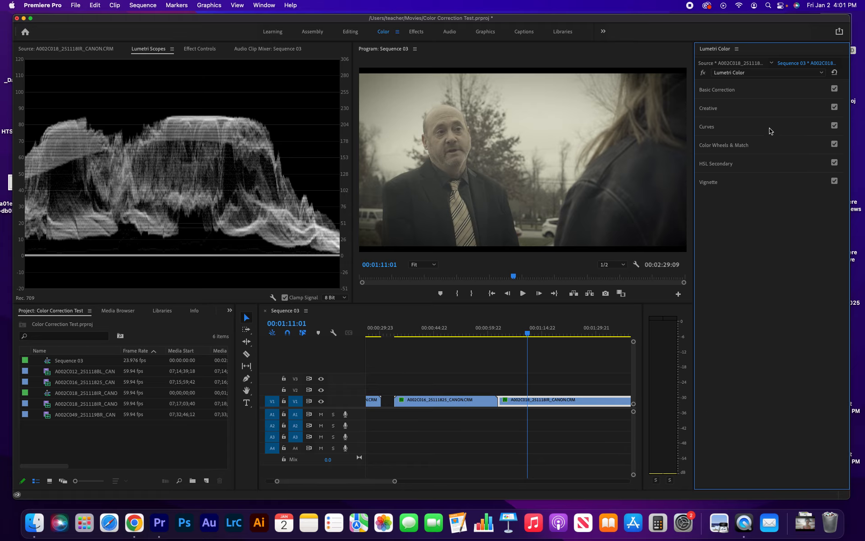
In Basic Correction, set the close-up clip's Exposure to -0.1 and Highlights to -14.9, and compare it with the wide shot.
{"action": "left_click", "coordinate": [791, 90]}
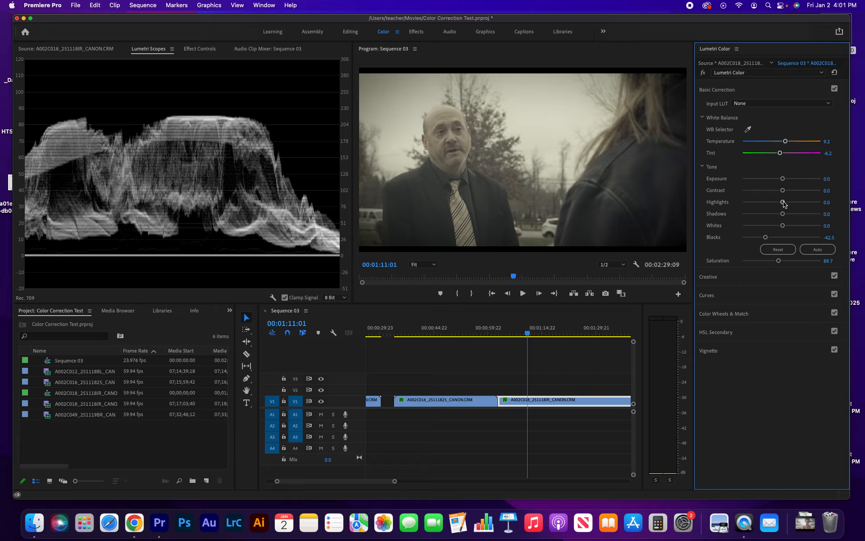
{"action": "mouse_move", "coordinate": [783, 202]}
{"action": "left_mouse_down"}
{"action": "mouse_move", "coordinate": [768, 203]}
{"action": "mouse_move", "coordinate": [782, 180]}
{"action": "mouse_move", "coordinate": [775, 202]}
{"action": "left_mouse_up"}
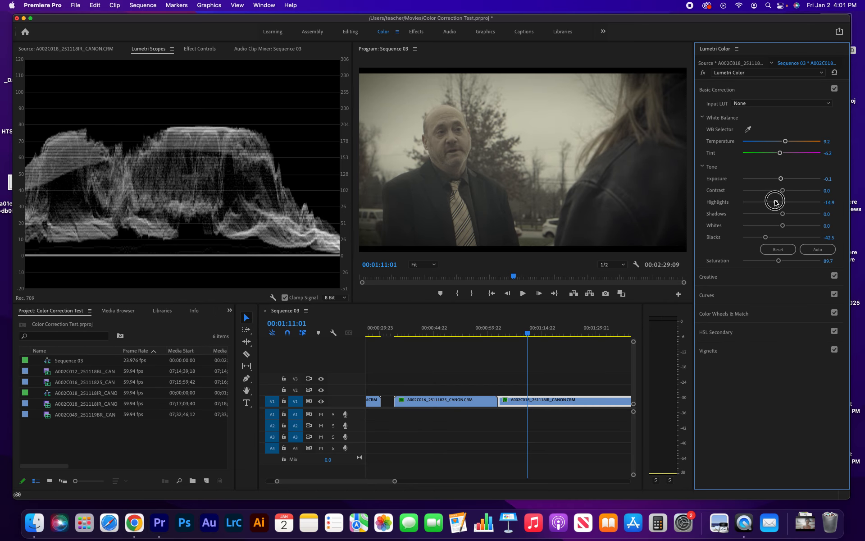
{"action": "left_click", "coordinate": [471, 339]}
{"action": "left_click_drag", "start_coordinate": [471, 335], "coordinate": [474, 335]}
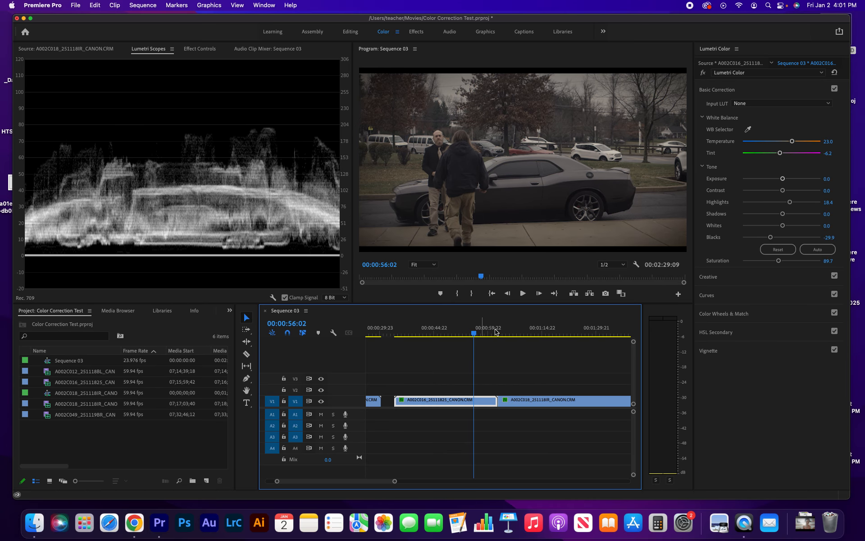
{"action": "left_click", "coordinate": [519, 335]}
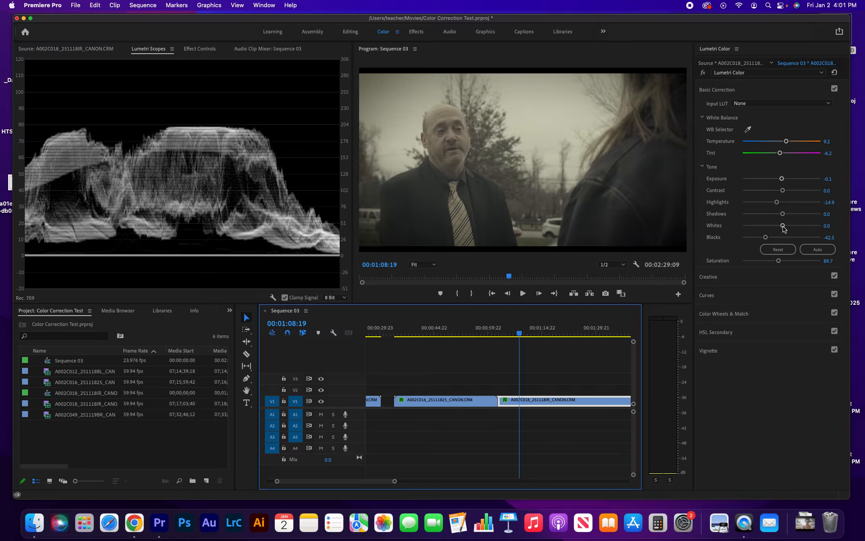
Try raising the close-up clip's Whites to 17.2, reset them to 0.0, and compare the close-up with the wide shot.
{"action": "mouse_move", "coordinate": [783, 229]}
{"action": "left_mouse_down"}
{"action": "mouse_move", "coordinate": [777, 226]}
{"action": "mouse_move", "coordinate": [789, 227]}
{"action": "left_mouse_up"}
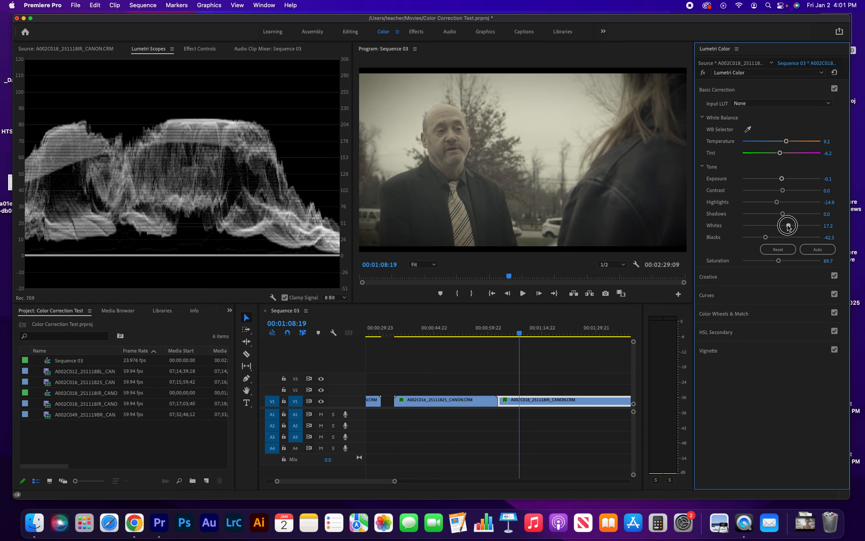
{"action": "double_click", "coordinate": [790, 227]}
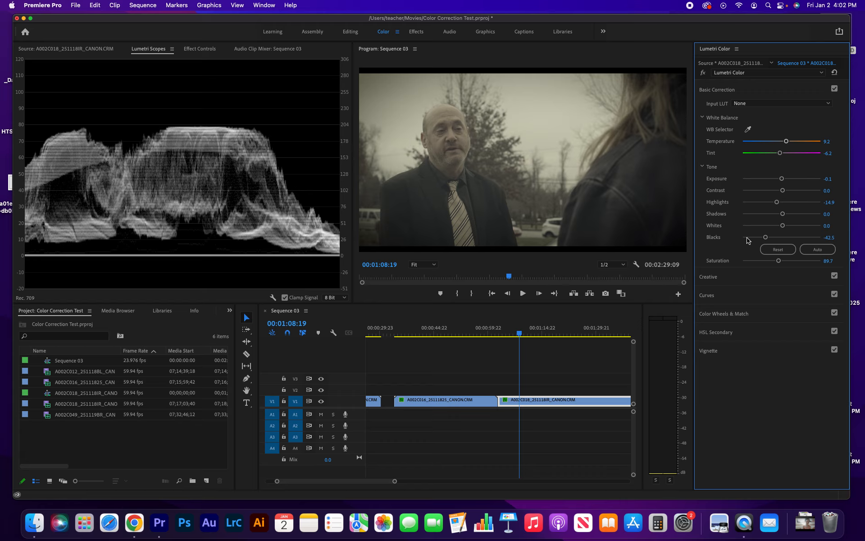
{"action": "left_click", "coordinate": [758, 297]}
{"action": "left_click", "coordinate": [761, 128]}
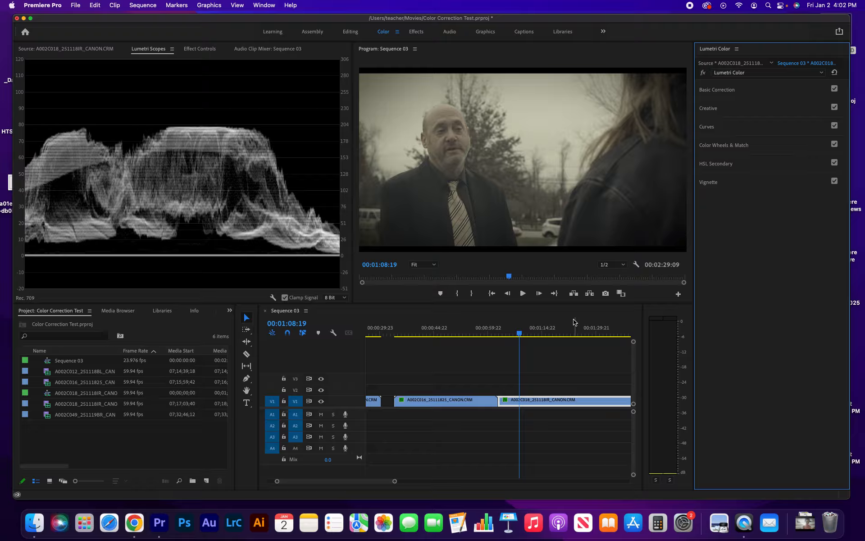
{"action": "left_click", "coordinate": [476, 331]}
{"action": "left_click_drag", "start_coordinate": [478, 330], "coordinate": [528, 331]}
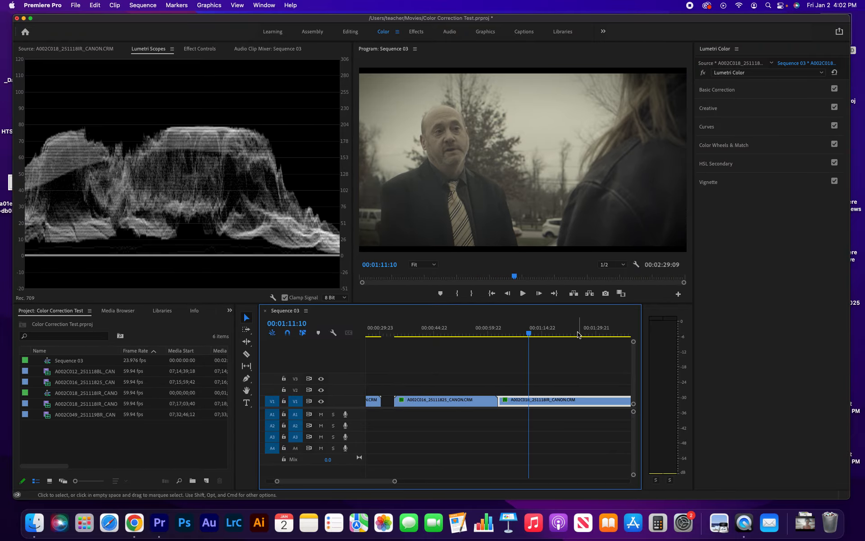
Readjust the close-up clip's Basic Correction tone, setting Exposure to -0.1 and Highlights to -35.6.
{"action": "left_click", "coordinate": [762, 90]}
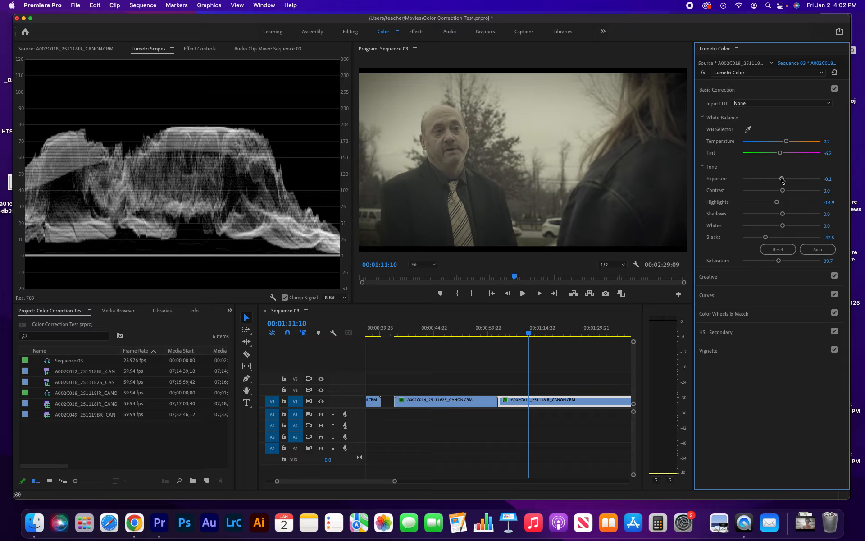
{"action": "left_click_drag", "start_coordinate": [782, 180], "coordinate": [782, 180]}
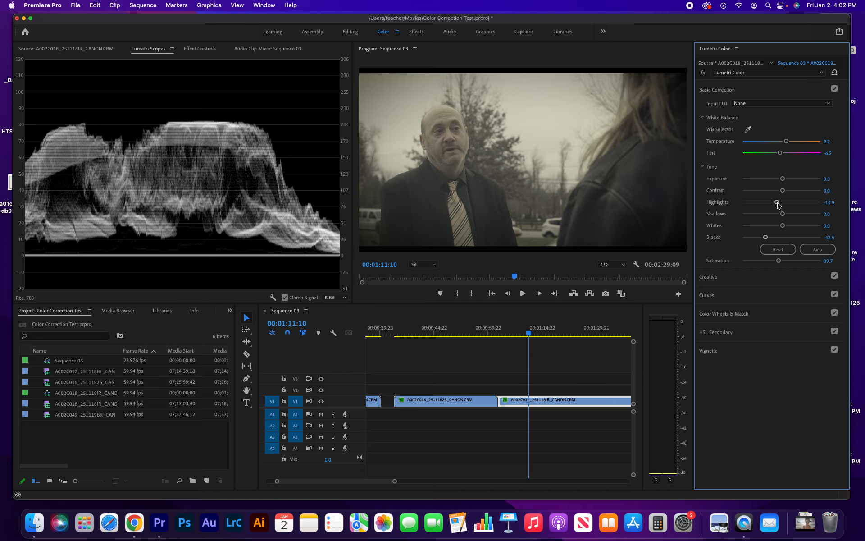
{"action": "left_click_drag", "start_coordinate": [777, 203], "coordinate": [781, 179]}
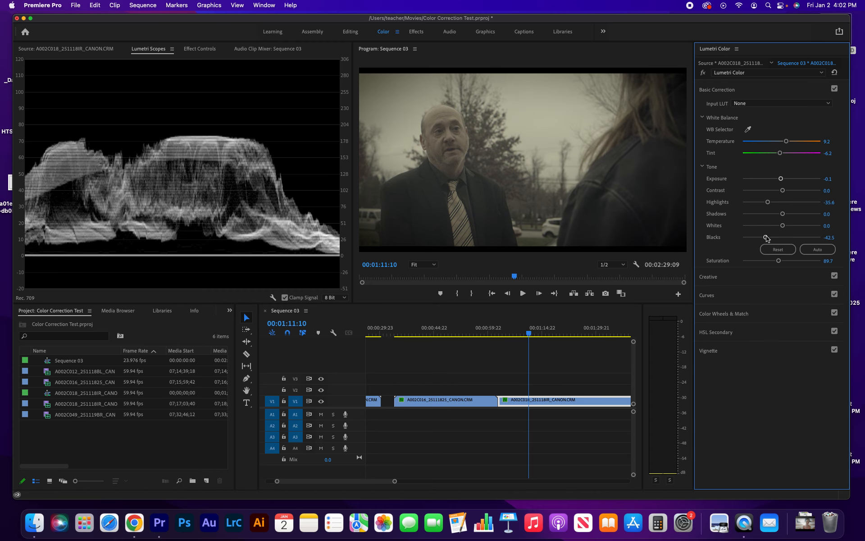
Lower the close-up clip's Blacks and Temperature slightly, and compare the result with the wide shot.
{"action": "left_click_drag", "start_coordinate": [766, 237], "coordinate": [762, 237]}
{"action": "left_click_drag", "start_coordinate": [787, 141], "coordinate": [782, 140]}
{"action": "left_click", "coordinate": [478, 332]}
{"action": "left_click_drag", "start_coordinate": [479, 332], "coordinate": [452, 329]}
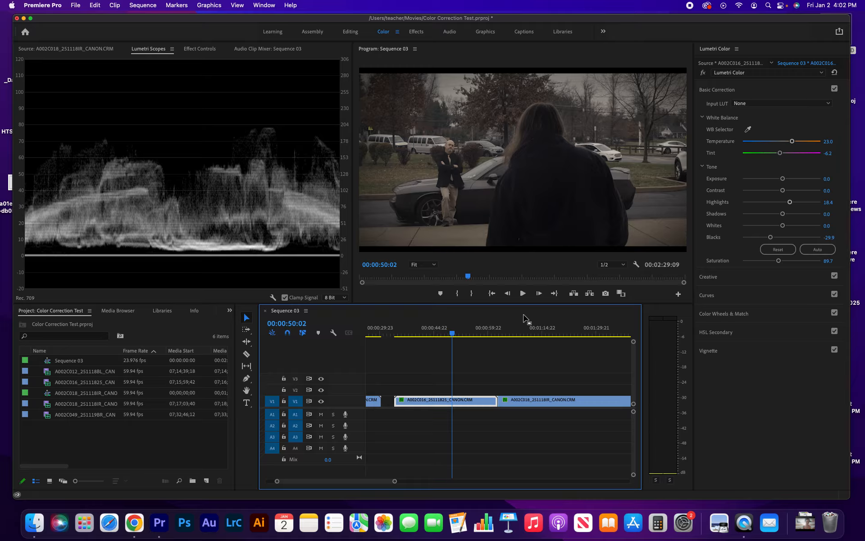